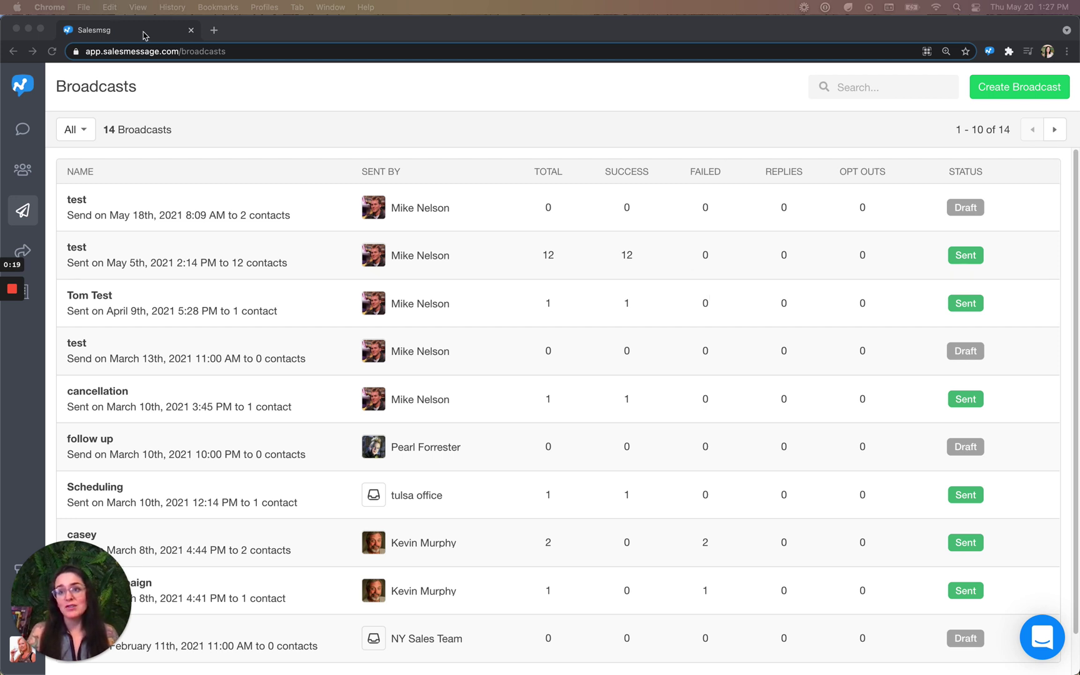
Put Chrome into full-screen mode so the Salesmsg Broadcasts list of 14 broadcasts fills the display.
click(41, 28)
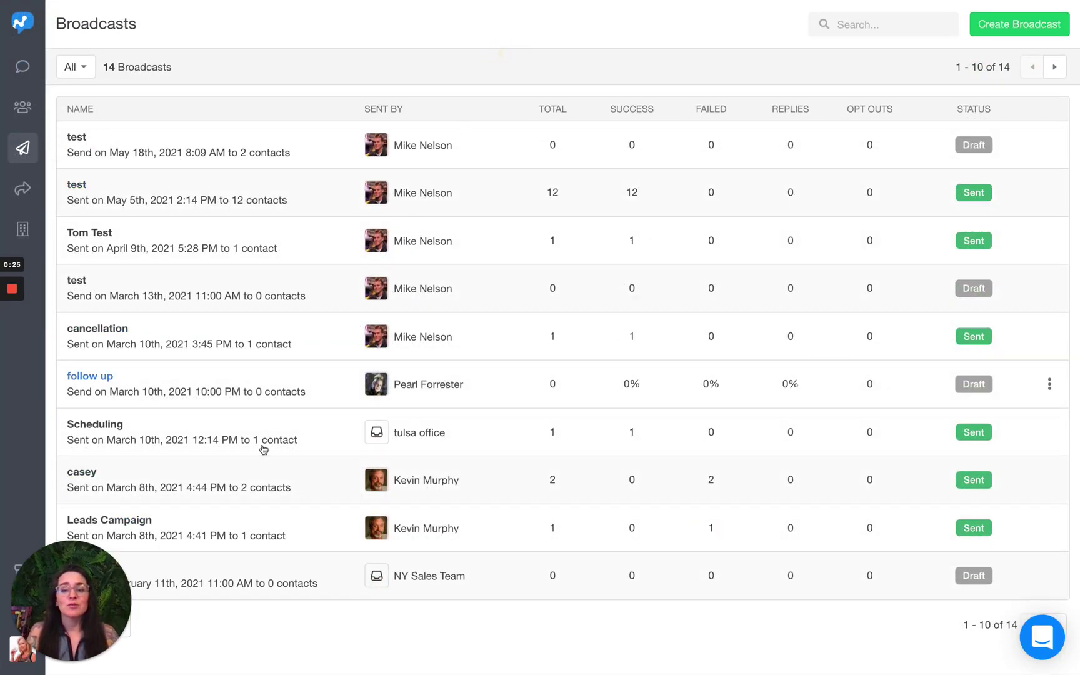
drag(24, 599, 962, 581)
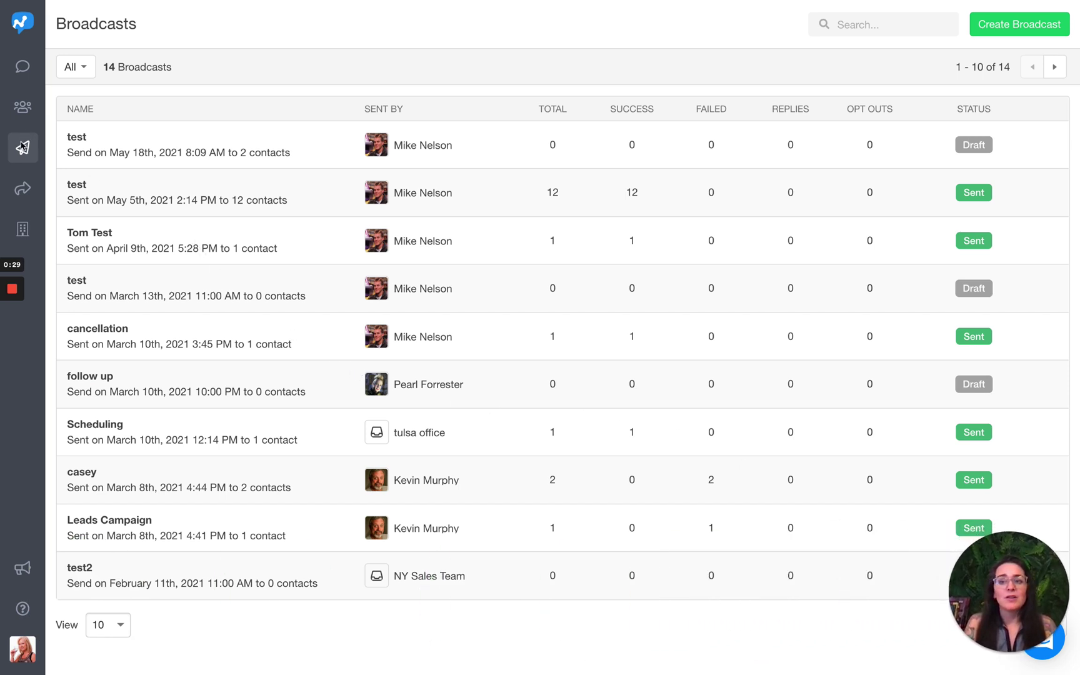
click(437, 43)
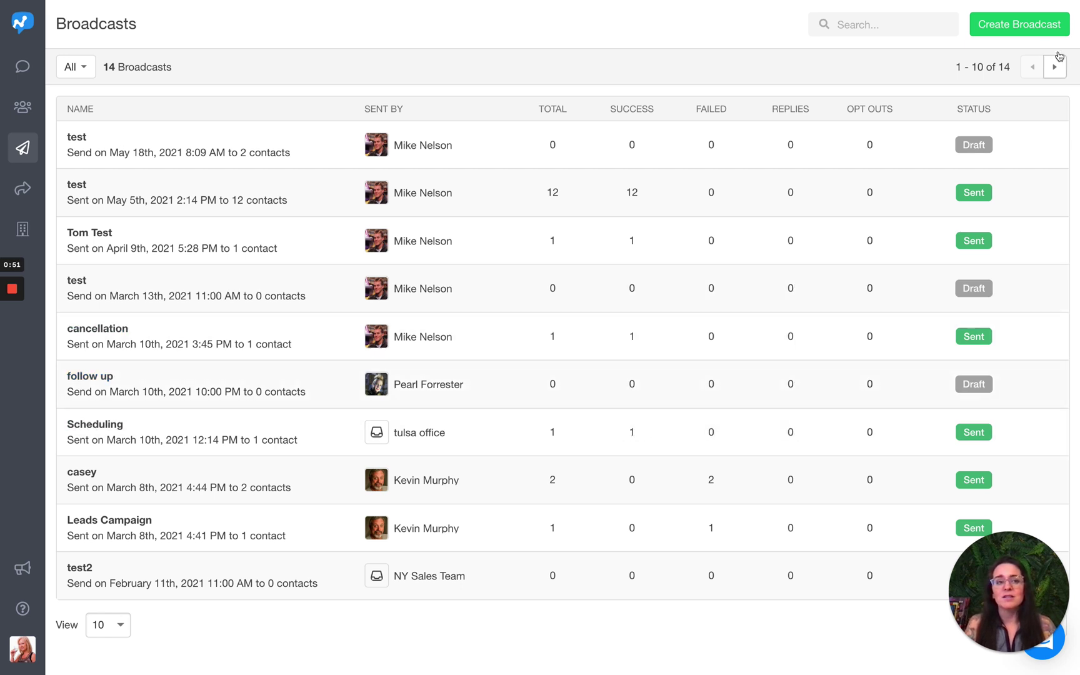
Create a new broadcast and name it 'picnic promo'.
click(1023, 35)
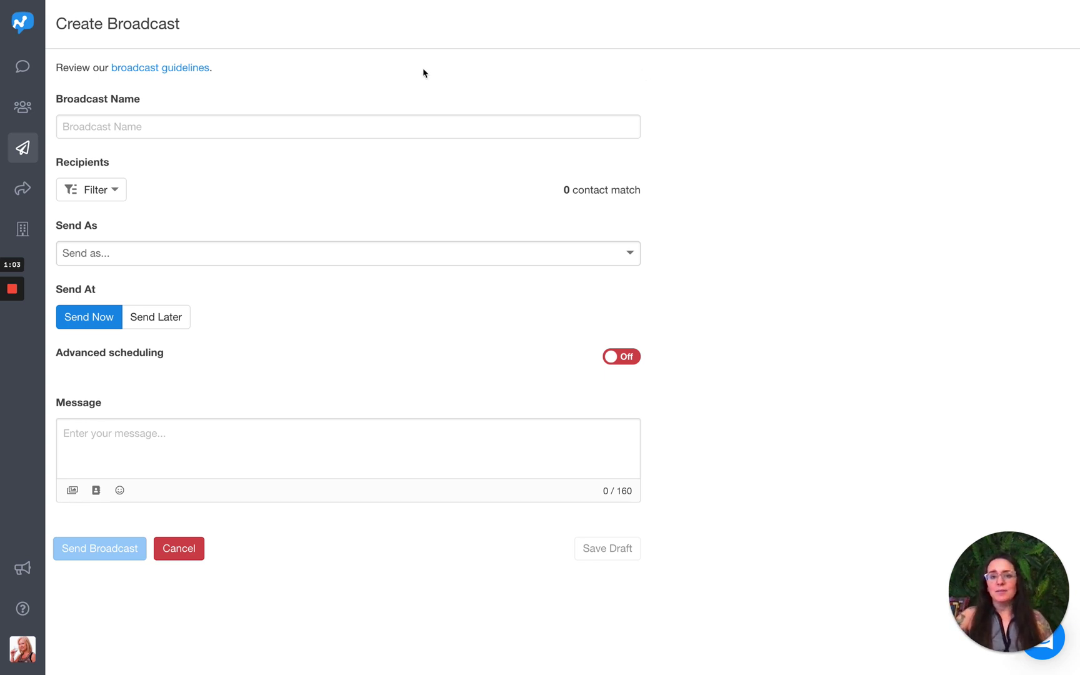
click(369, 124)
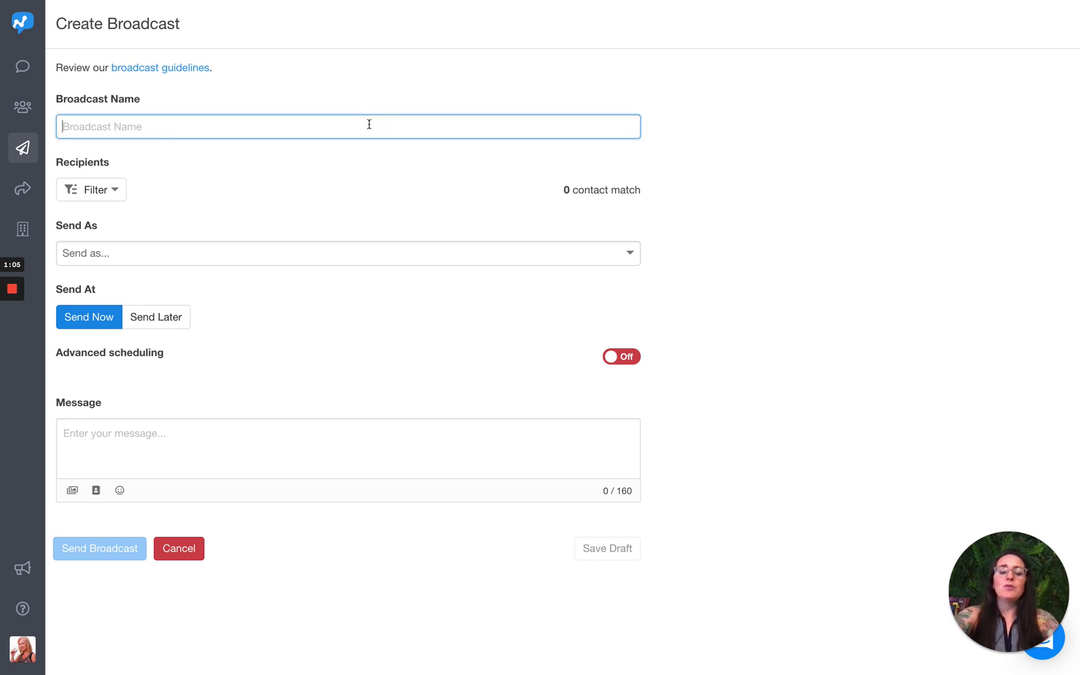
text(picnic promo)
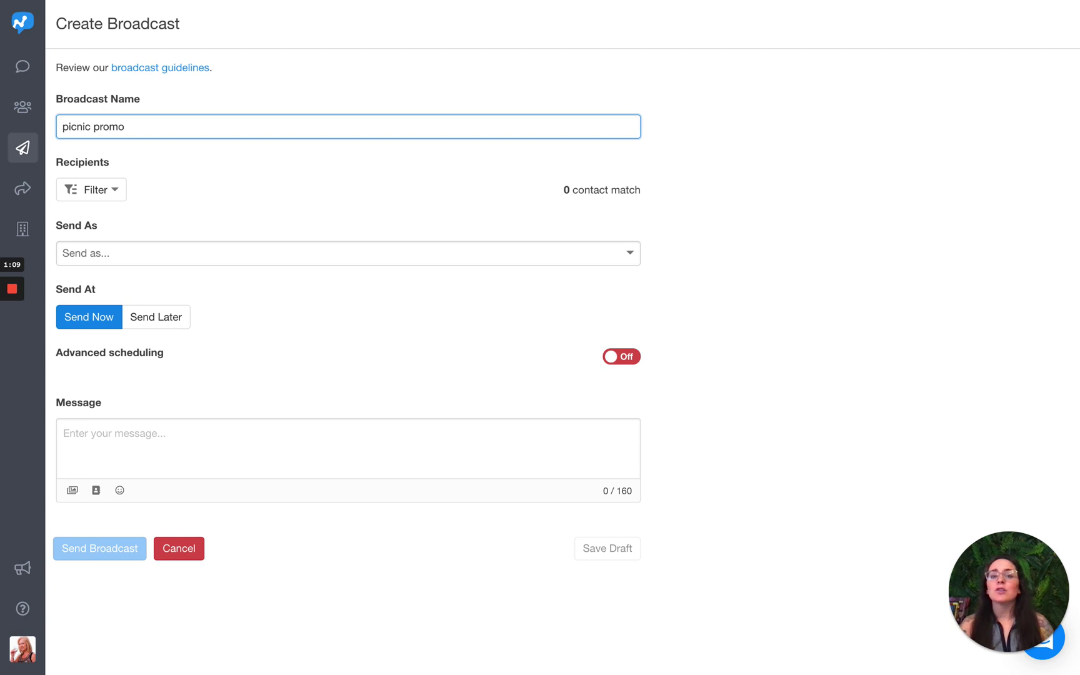
click(632, 165)
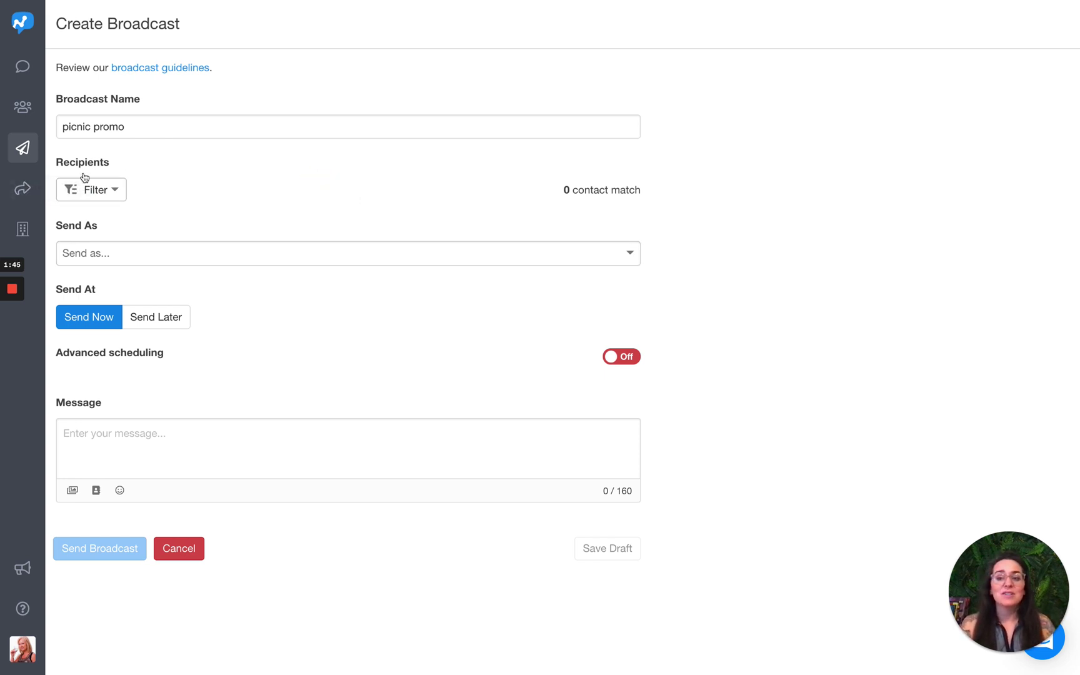
Start a new recipient filter and change its first condition field from First Name to Tag.
click(114, 197)
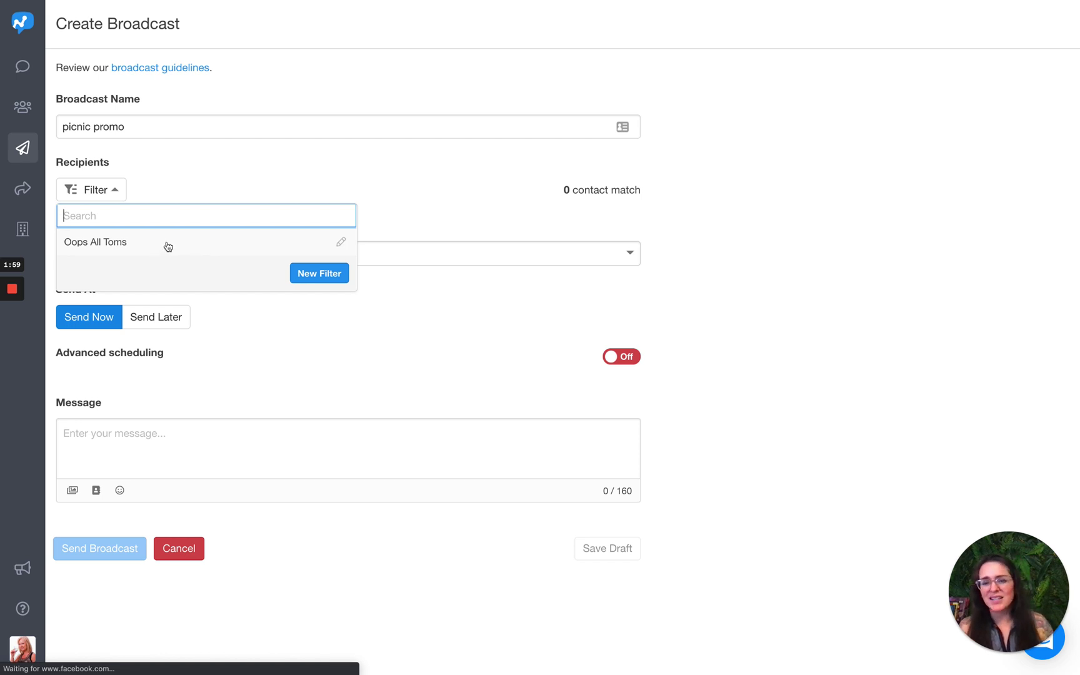
click(332, 279)
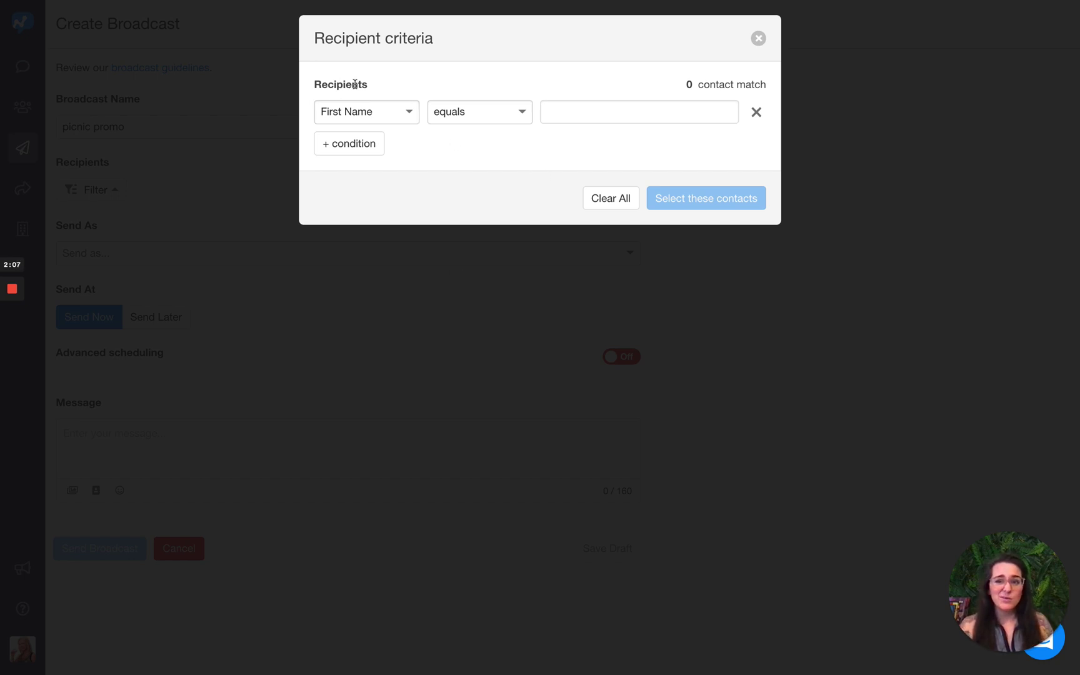
click(410, 113)
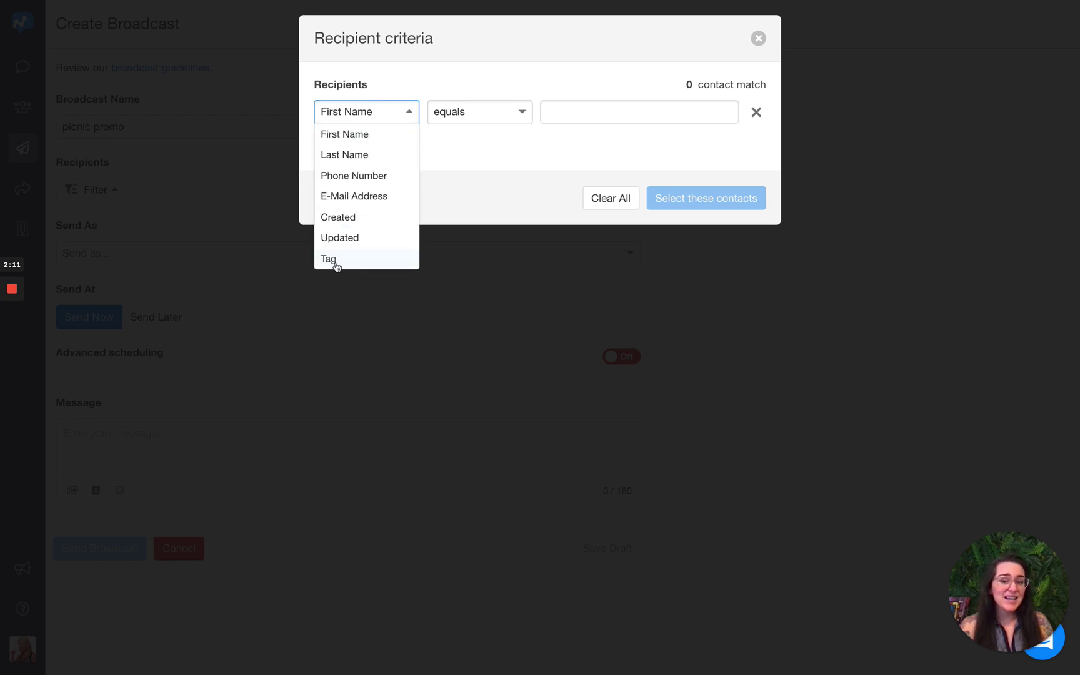
click(342, 263)
click(509, 120)
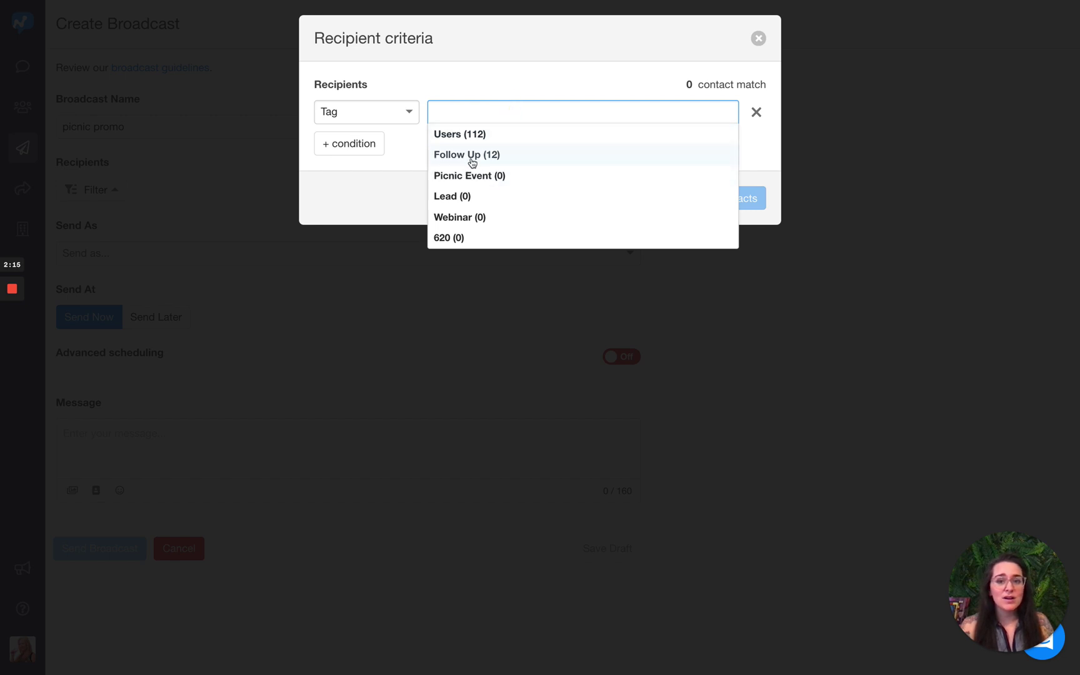
click(385, 213)
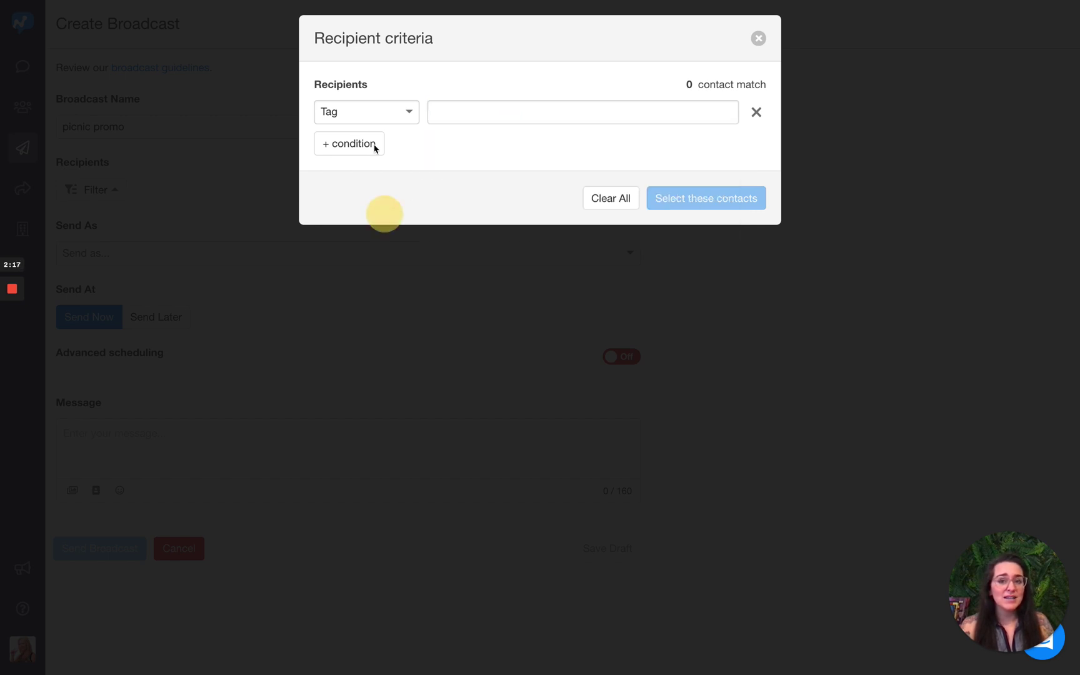
click(408, 111)
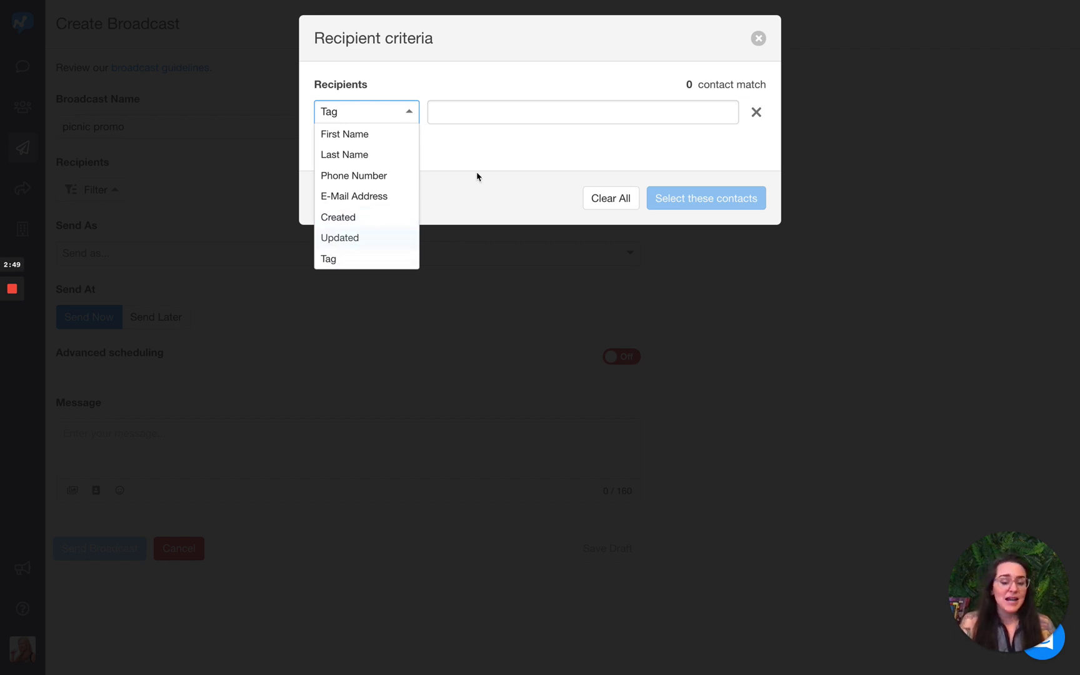
Set the recipient condition to E-Mail Address contains 'bluth.co', matching 12 contacts.
click(506, 188)
click(408, 110)
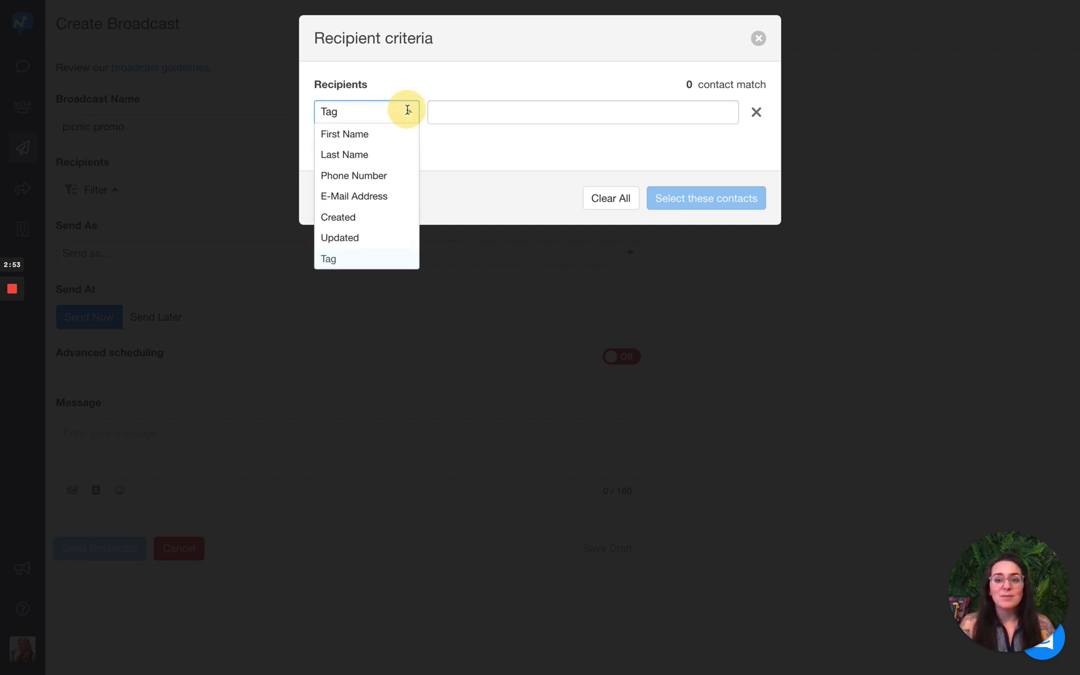
click(374, 204)
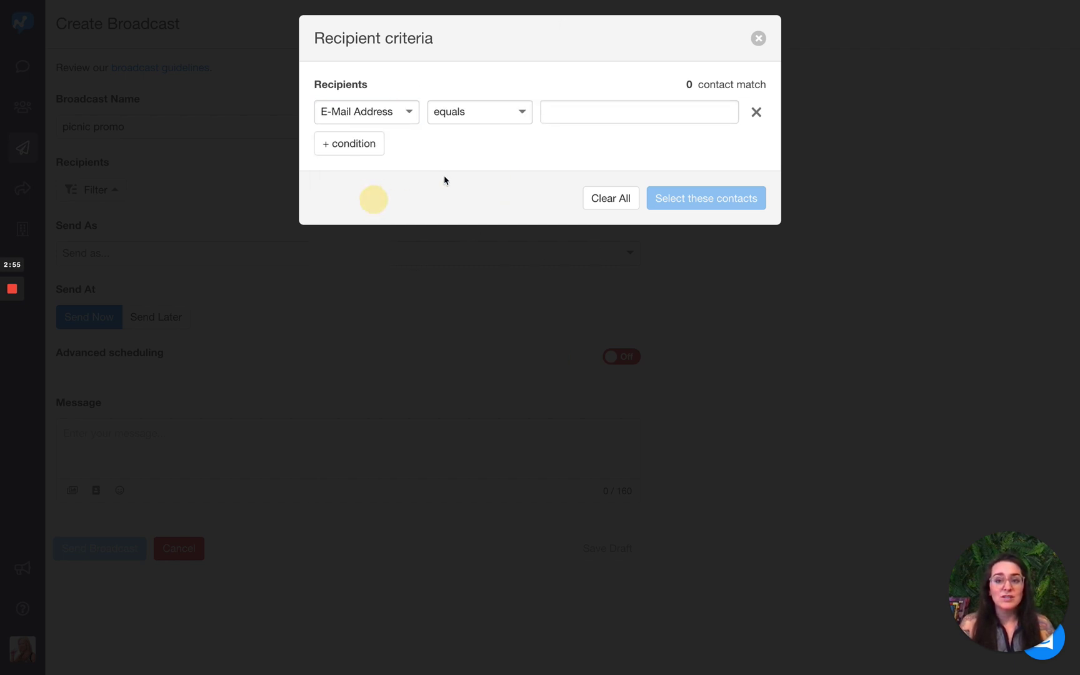
click(504, 127)
click(470, 216)
click(591, 112)
text(bluthc\)
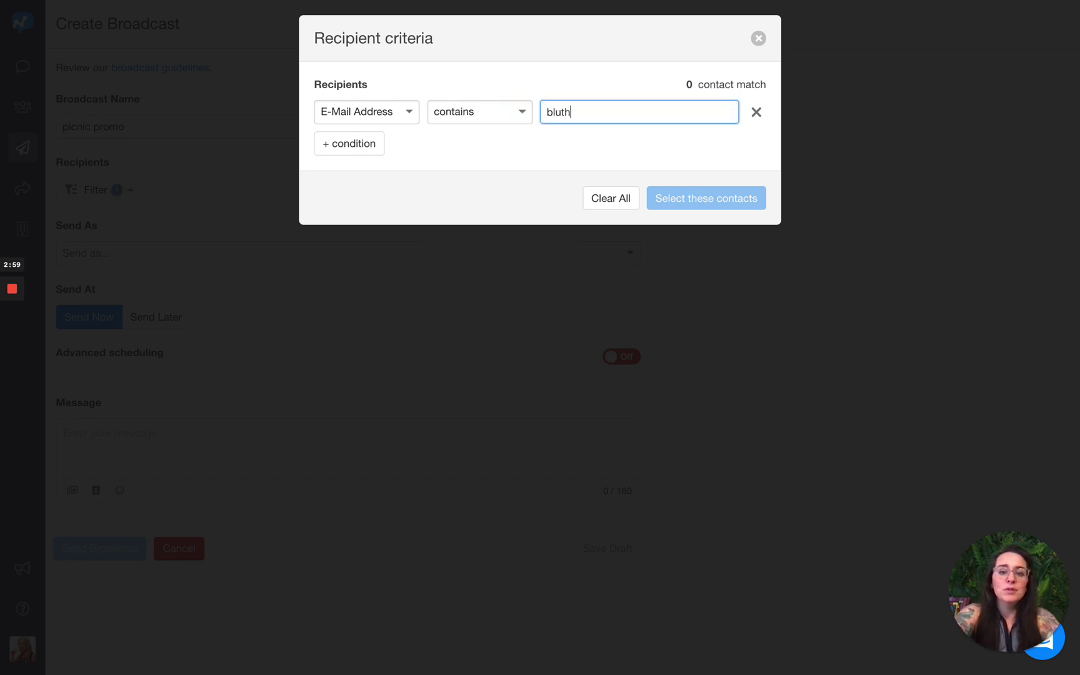
key(BackSpace)
text(.co)
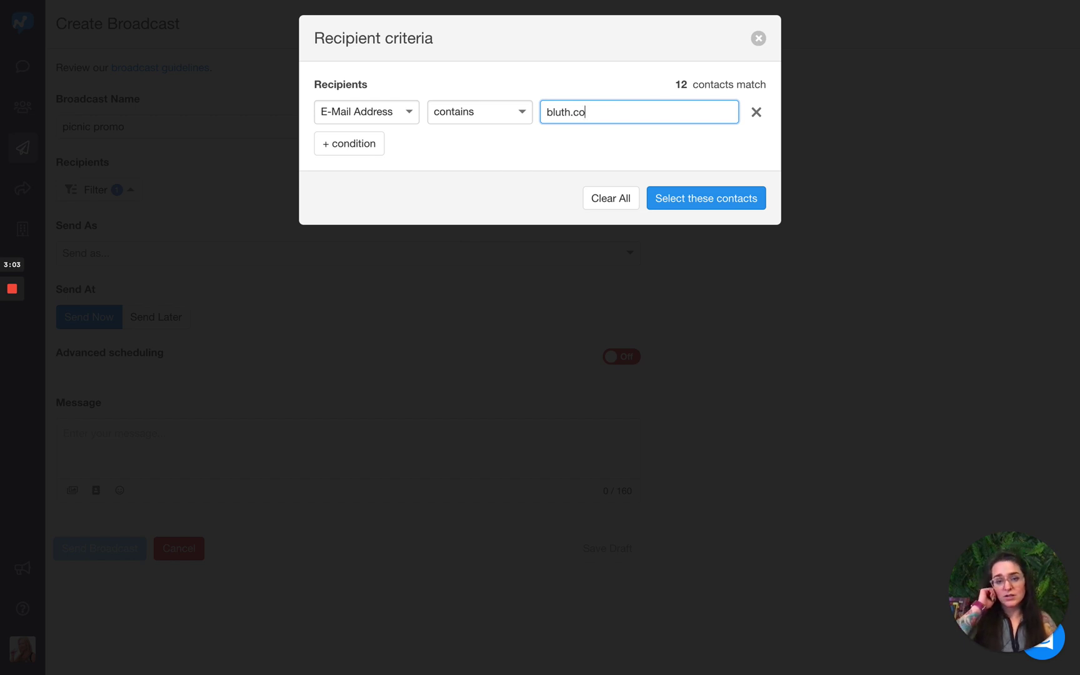
click(561, 157)
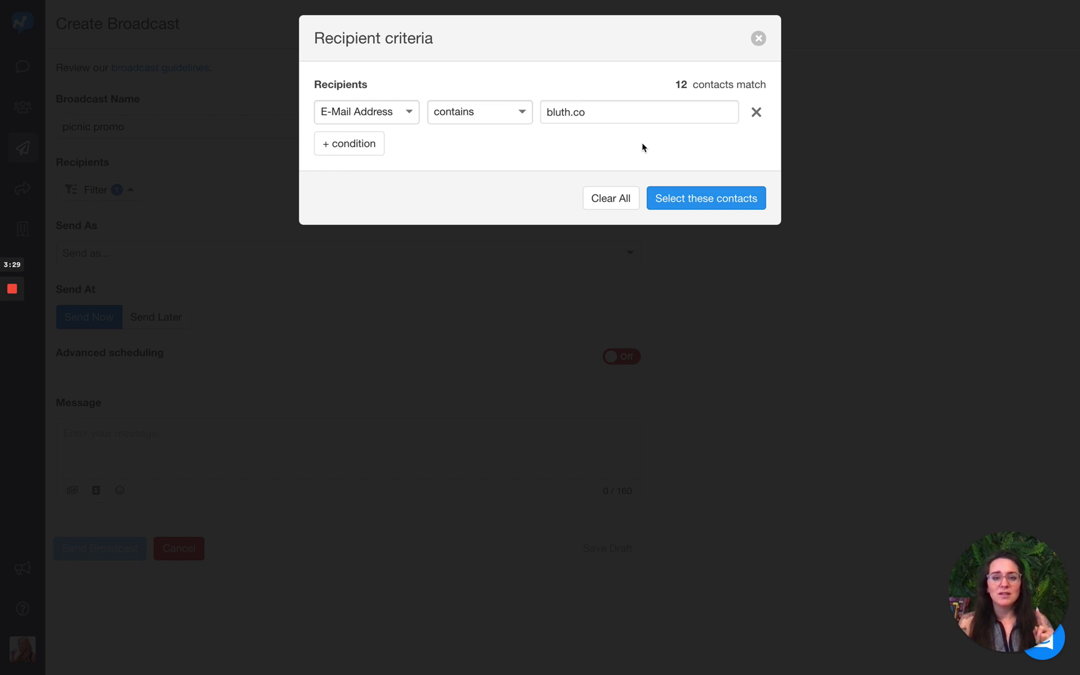
Apply the bluth.co filter to the broadcast and look over the 12 matched contacts.
click(690, 200)
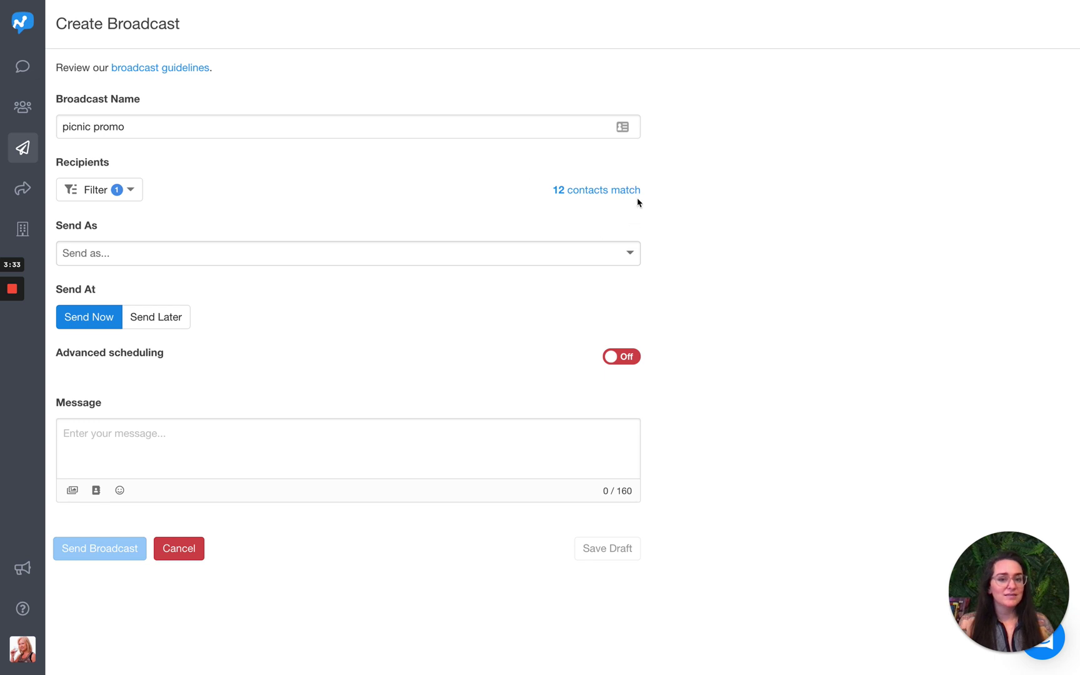
click(588, 191)
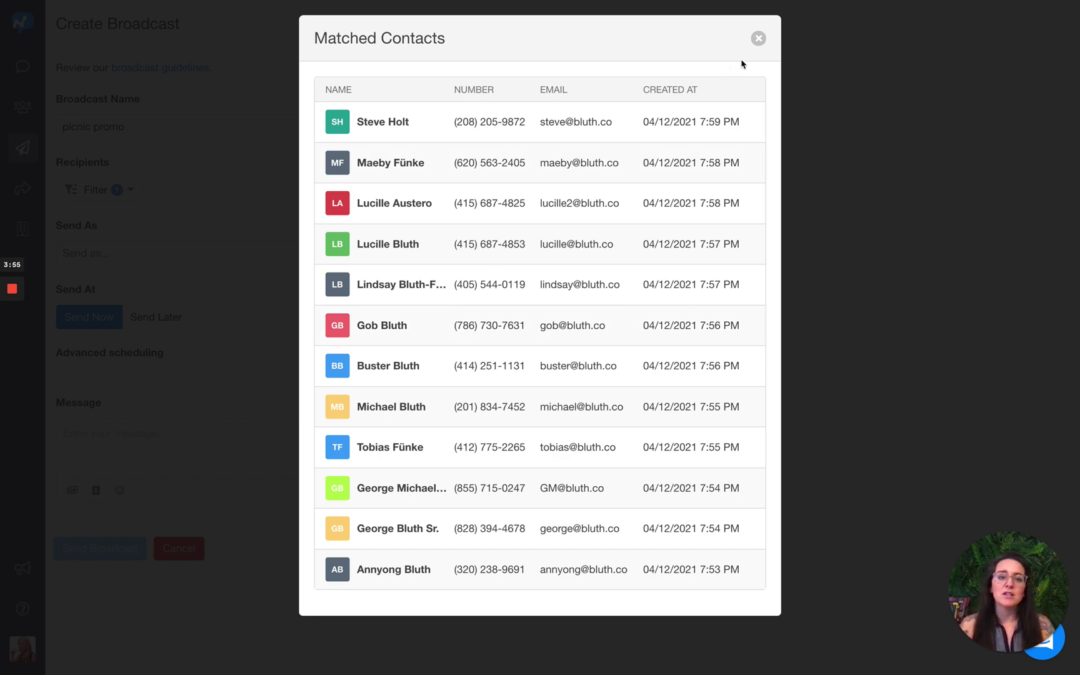
click(758, 39)
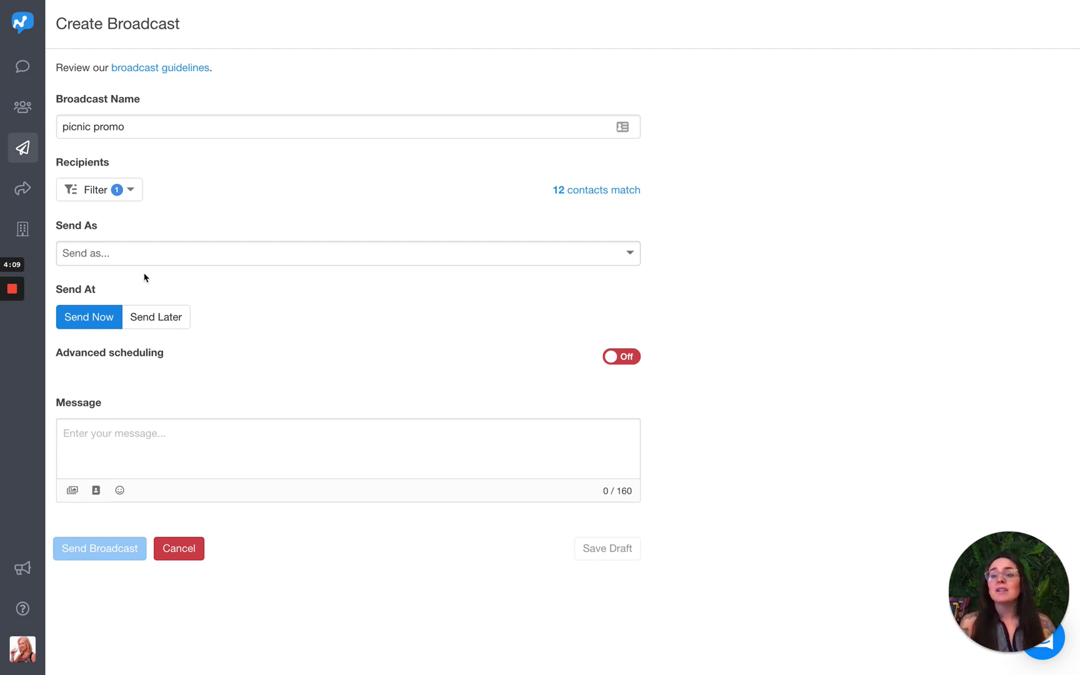
Choose Shortcode 79000 as the broadcast's Send As number.
click(276, 263)
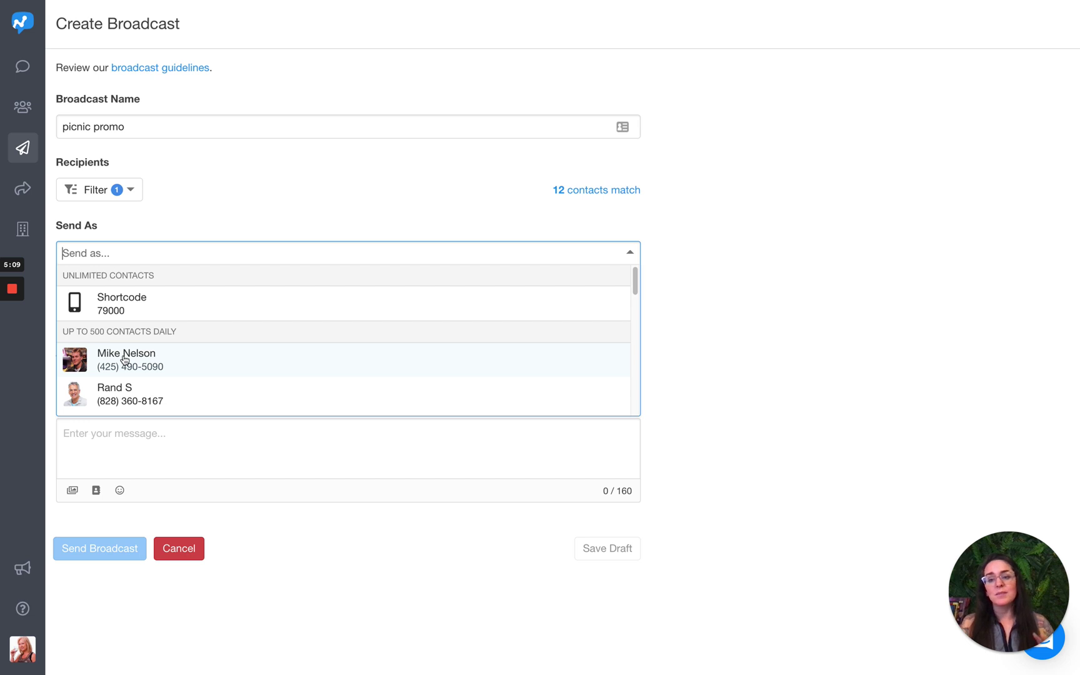
click(142, 304)
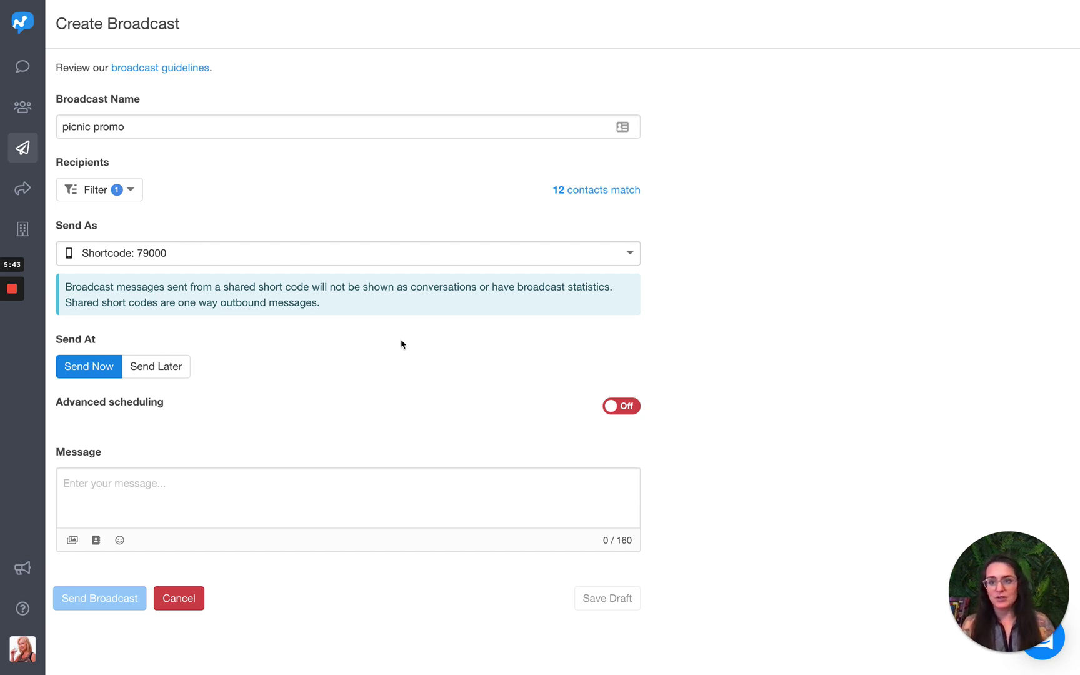
Change the Send As number to a team member's phone number.
click(626, 253)
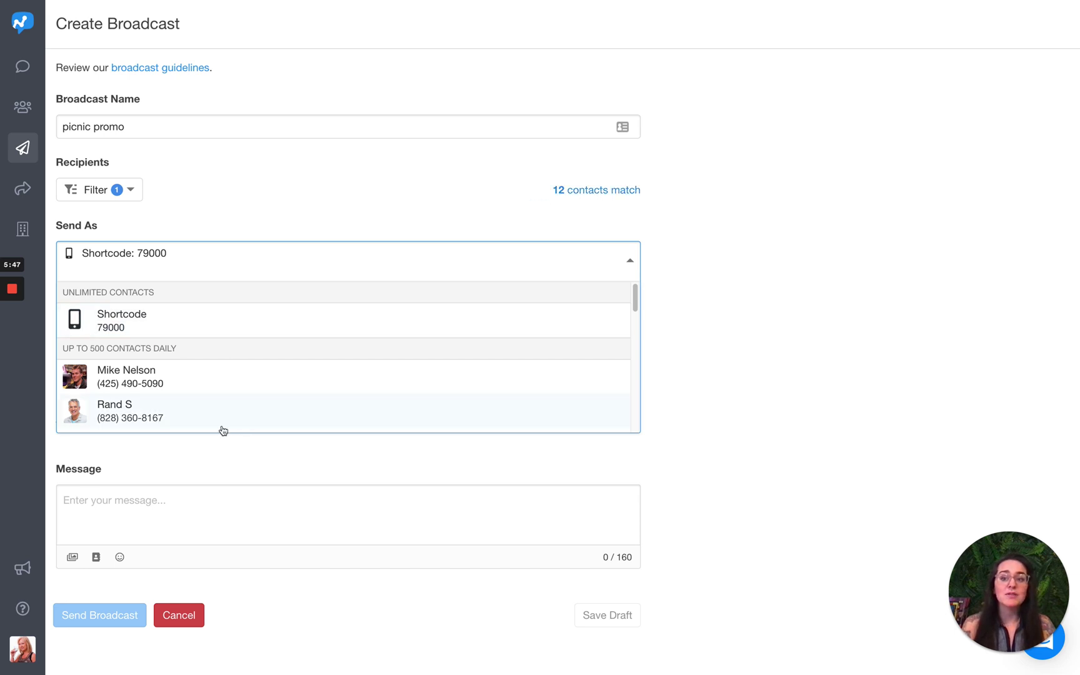
click(172, 412)
click(275, 320)
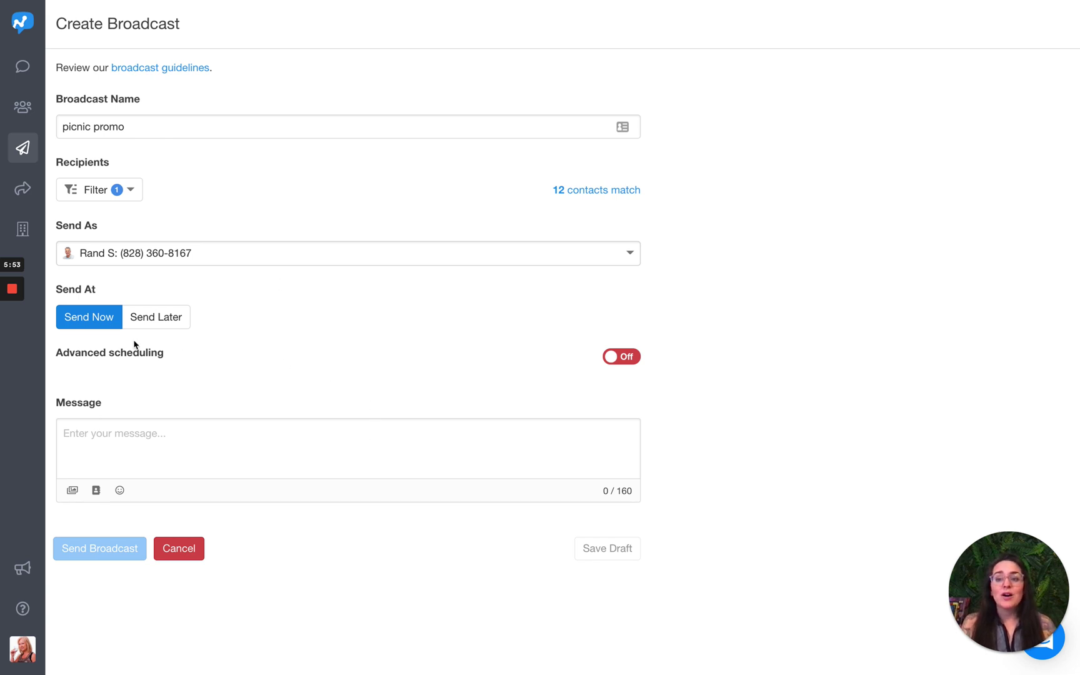
Schedule the broadcast to send later on 05/21/2021 at 11:00 AM Denver time.
click(174, 316)
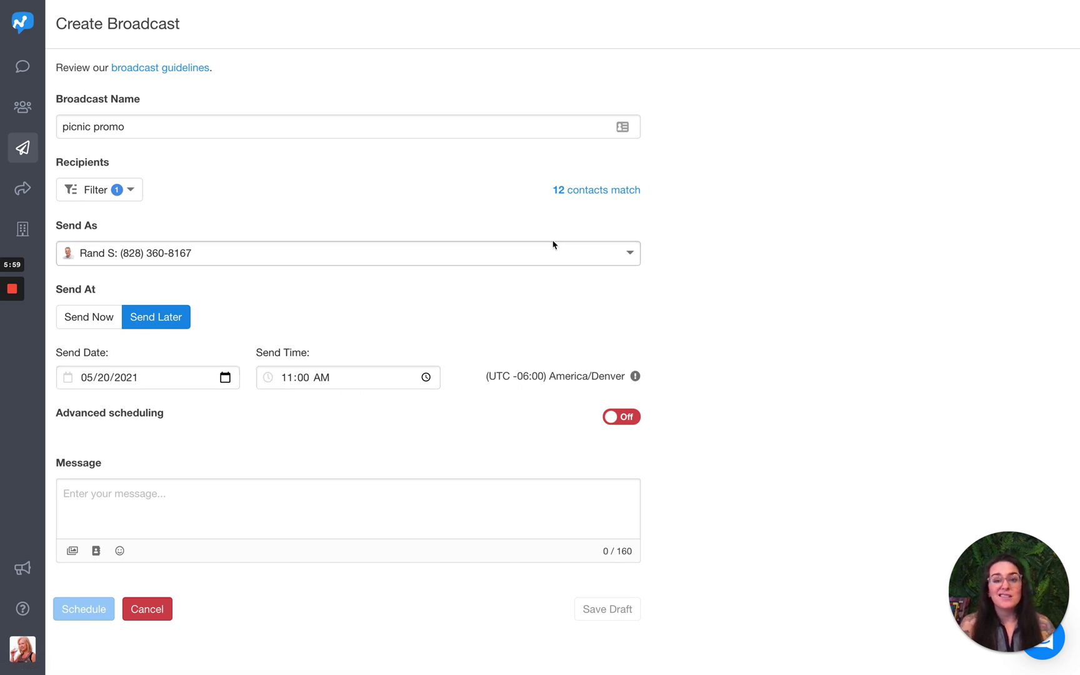
click(226, 379)
click(179, 524)
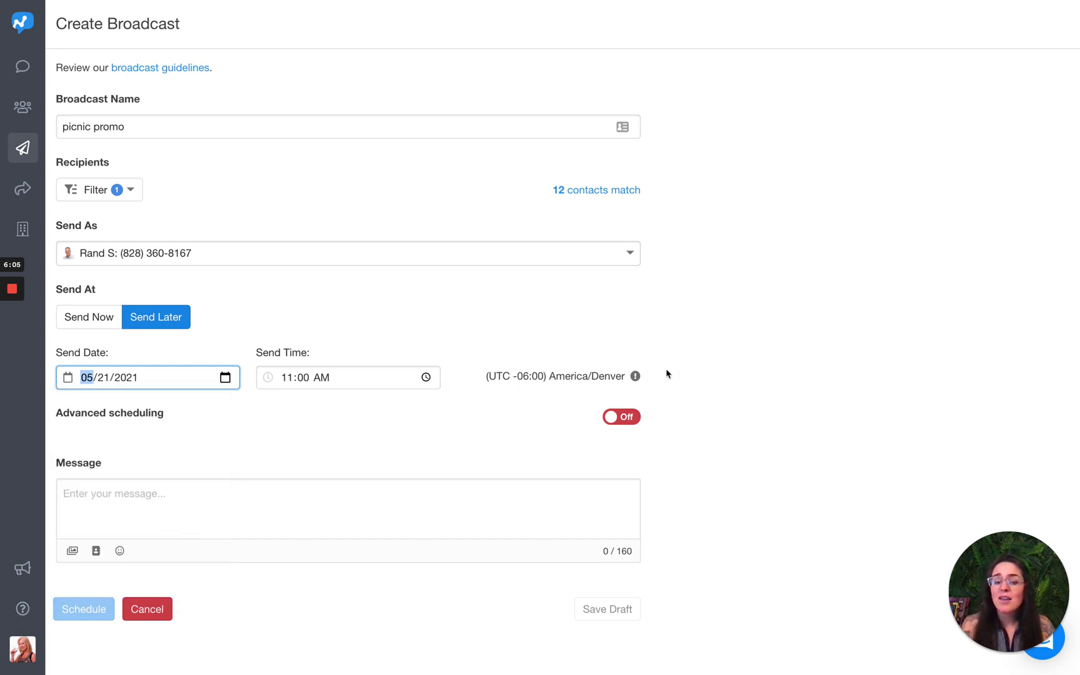
drag(523, 378, 590, 378)
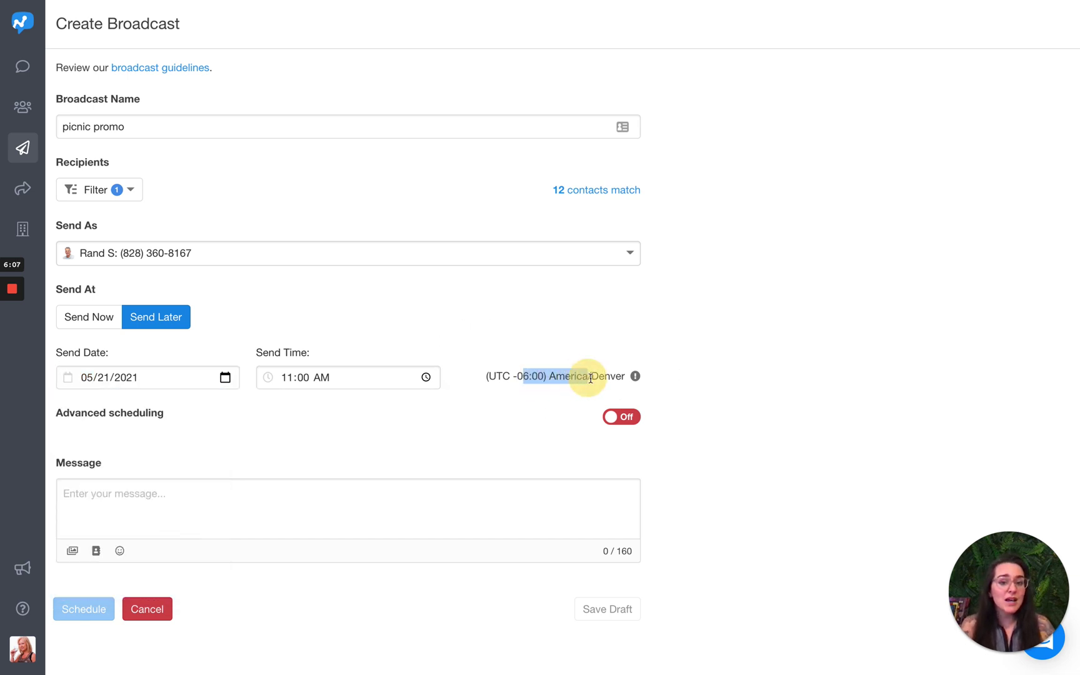
click(546, 387)
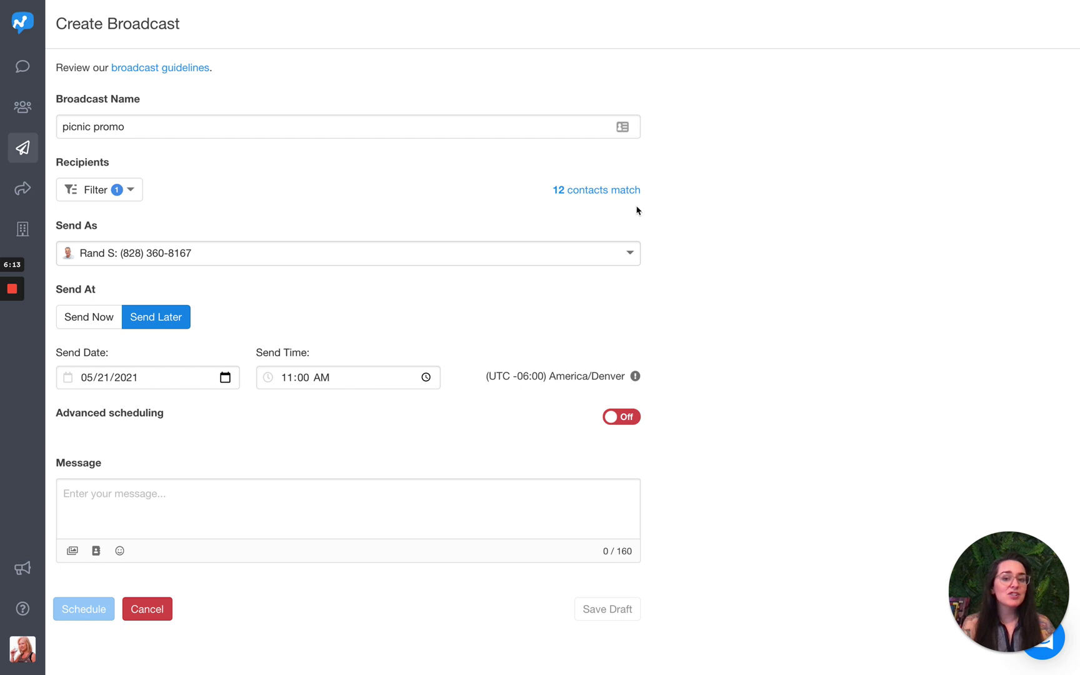
Switch Advanced scheduling on, showing 500 recipients a day on Monday through Friday.
click(638, 430)
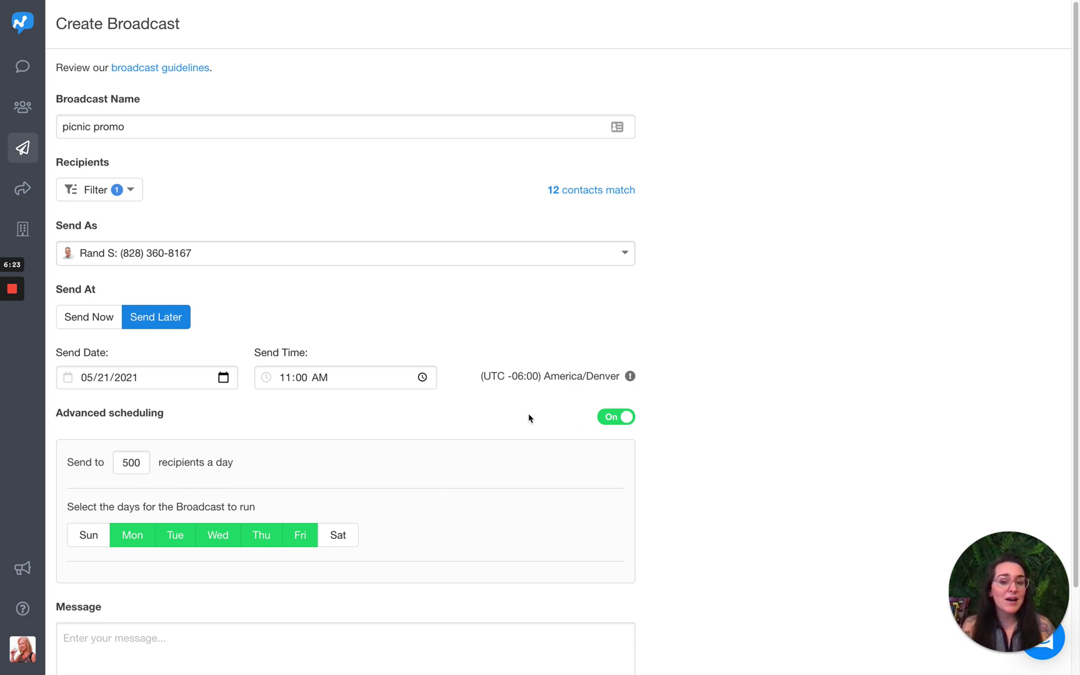
scroll(209, 500, down, 1)
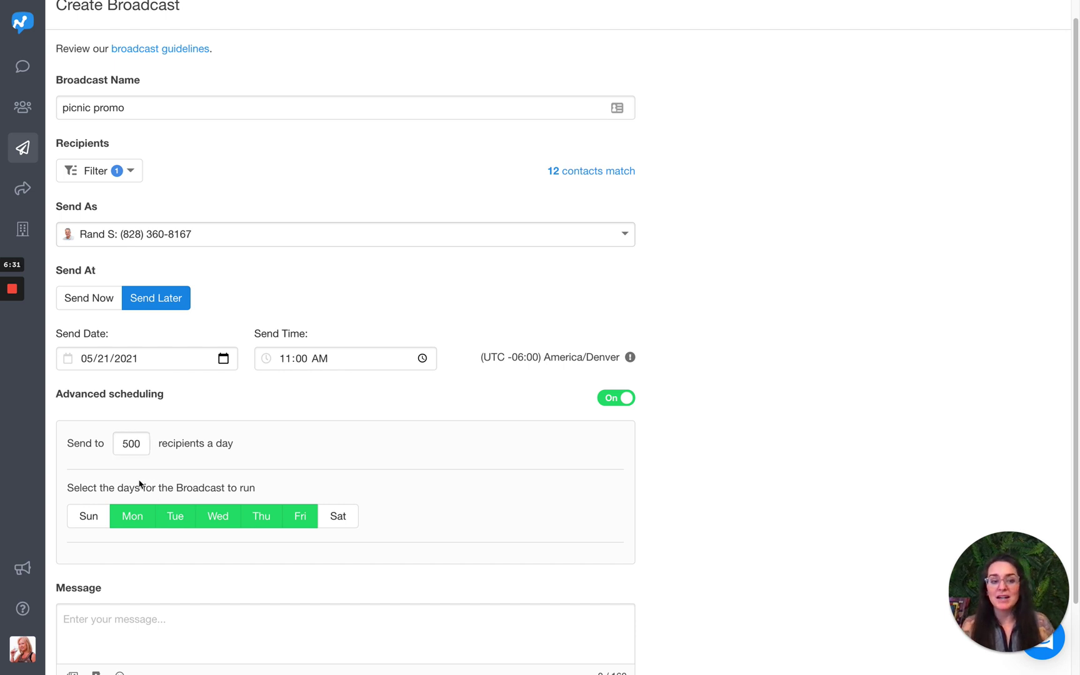
Switch to Send Now with advanced scheduling on and a daily limit of 6 recipients.
click(98, 294)
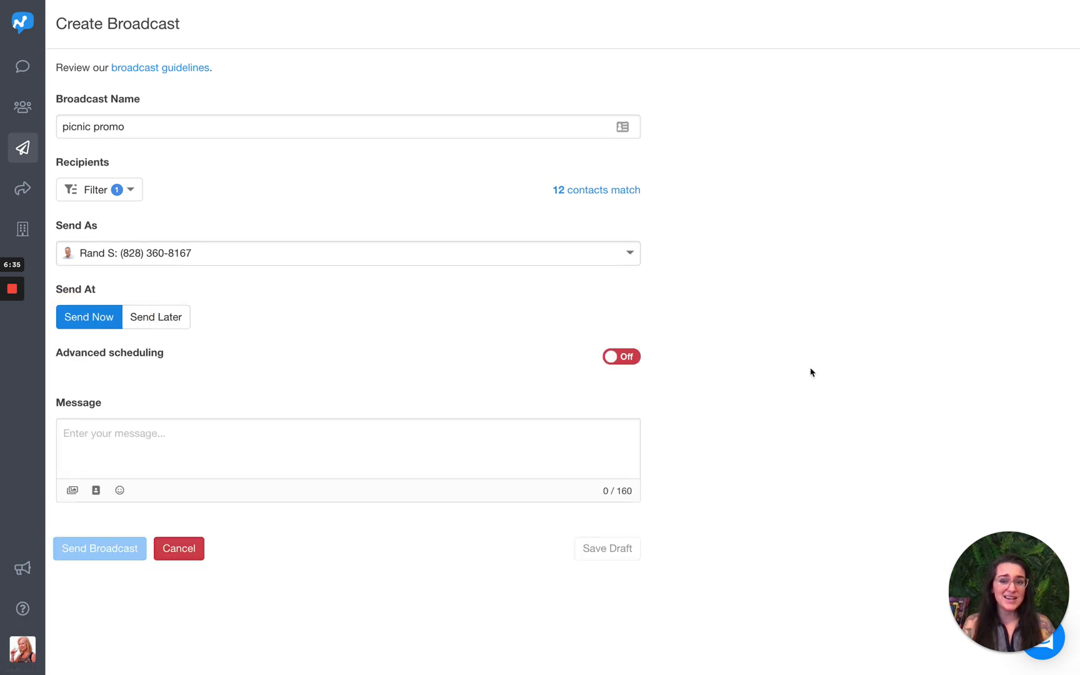
click(605, 360)
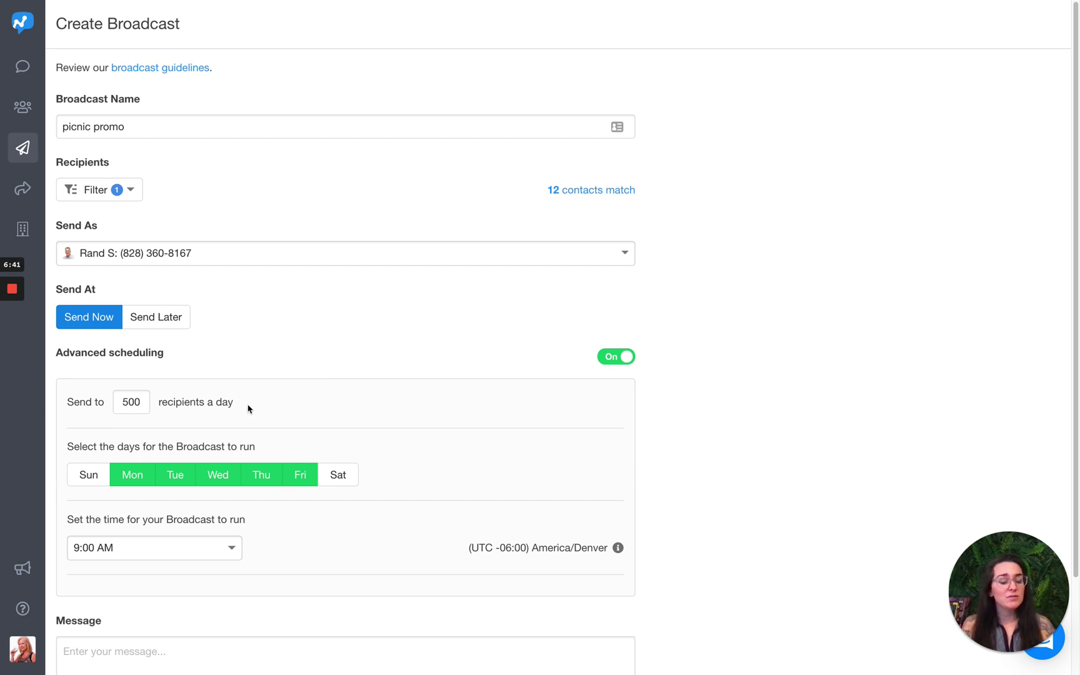
double_click(132, 401)
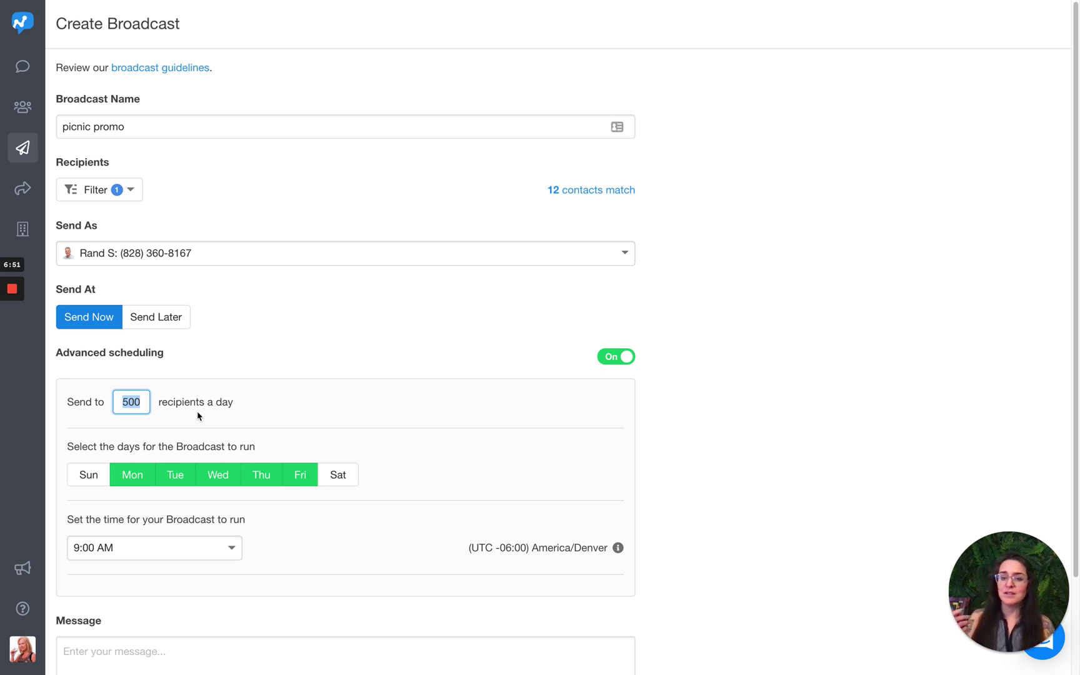
text(6)
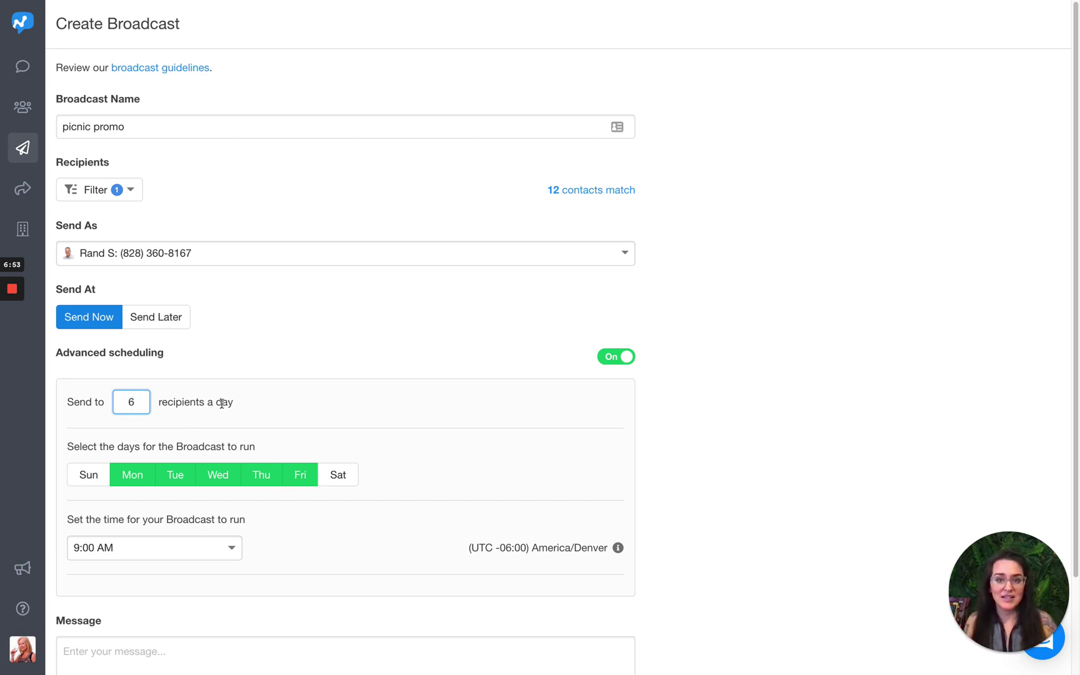
click(455, 364)
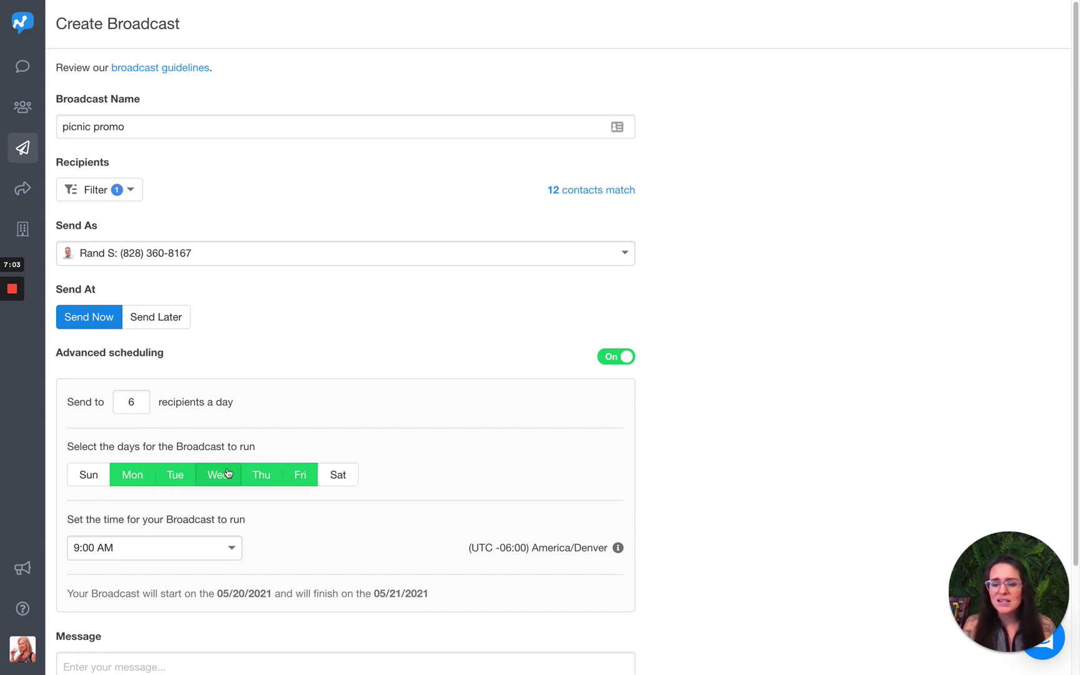
Add Saturday so the broadcast runs Monday through Saturday at 9:00 AM.
click(331, 483)
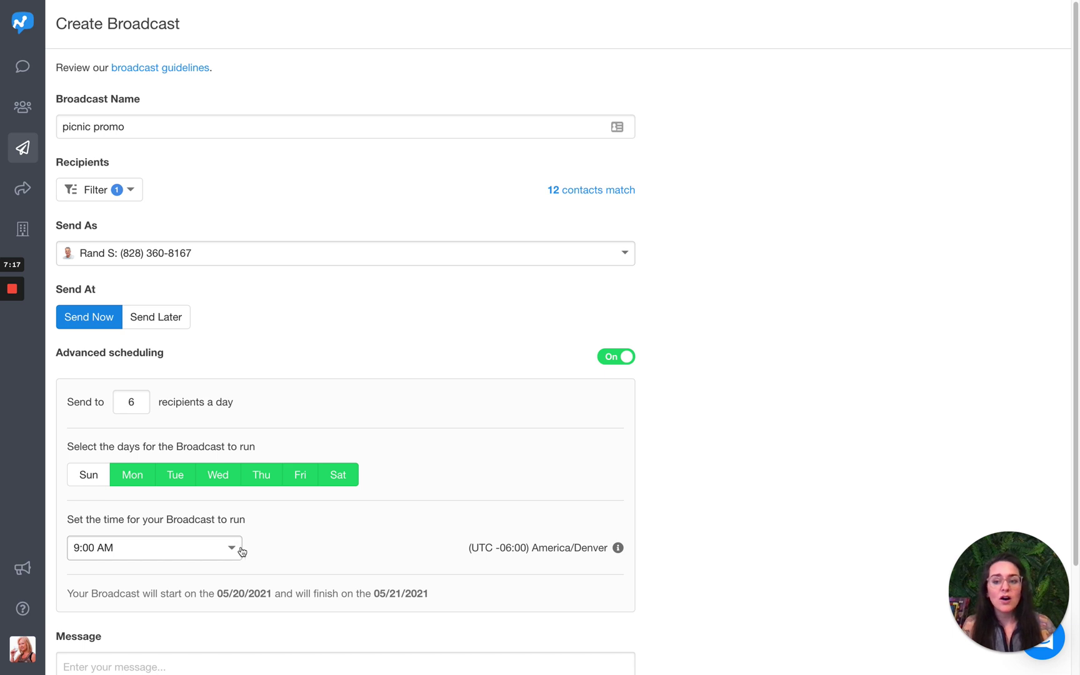
scroll(284, 519, down, 1)
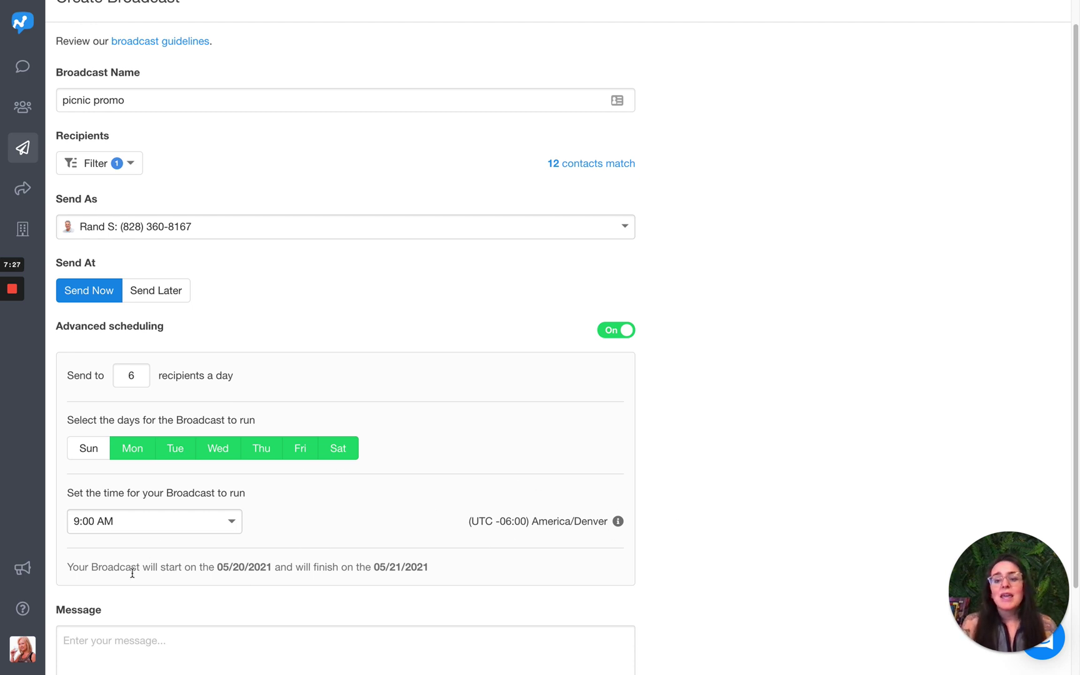
drag(249, 566, 337, 567)
click(393, 566)
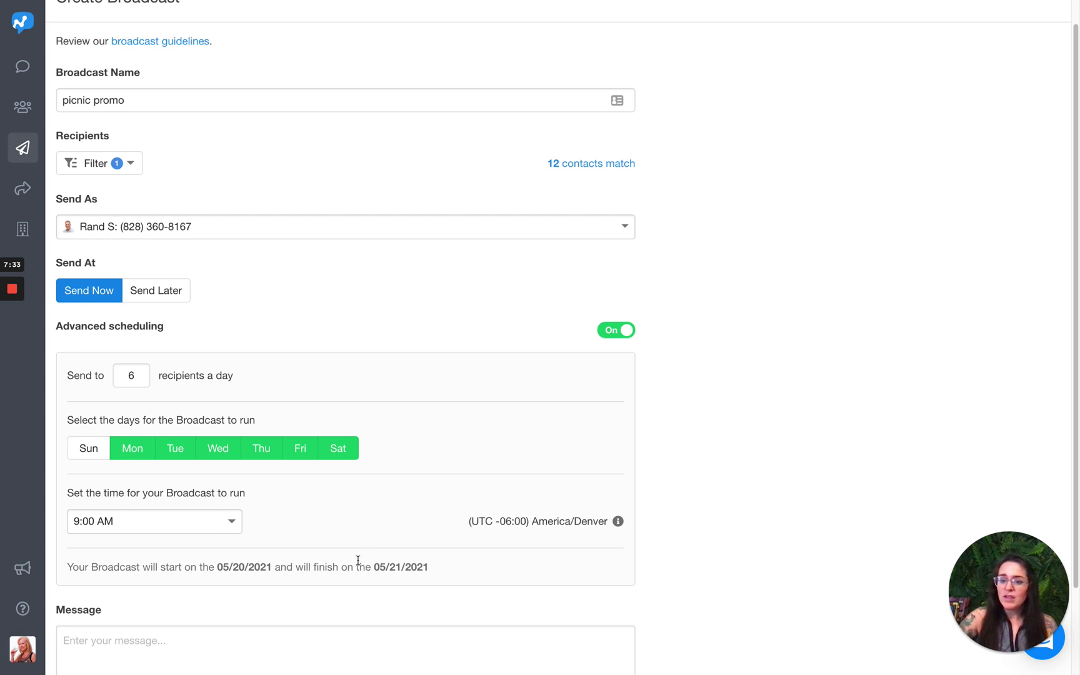
Enter the message 'hello, ready to chat about planning the company picnic' and dismiss the test-message prompt.
scroll(181, 570, down, 3)
click(114, 553)
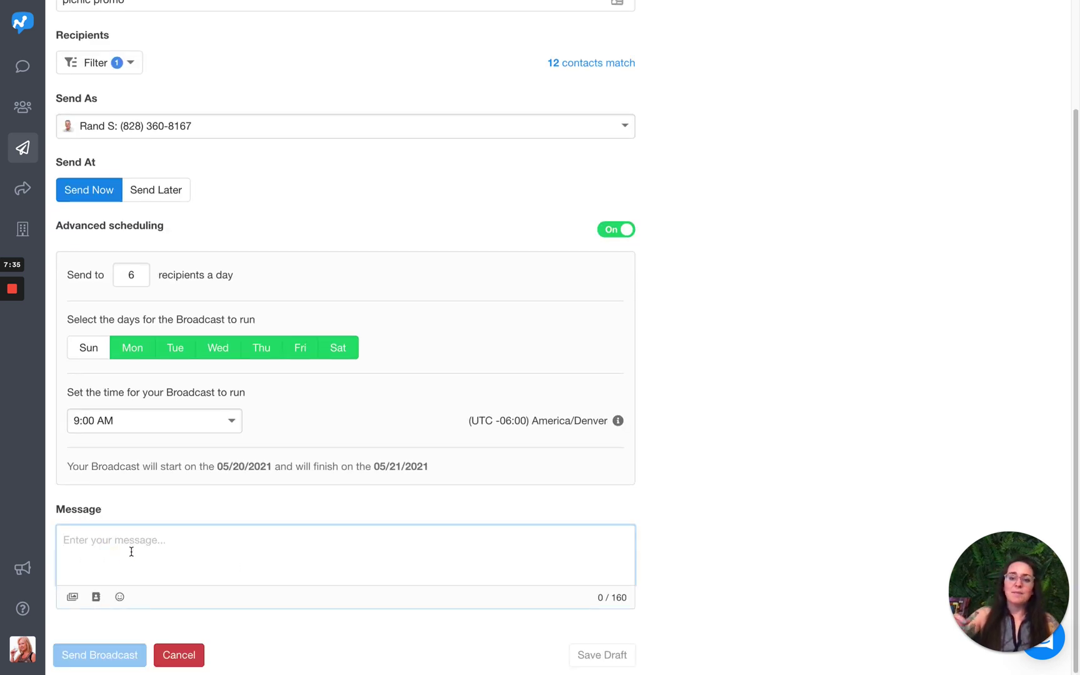
text(hel)
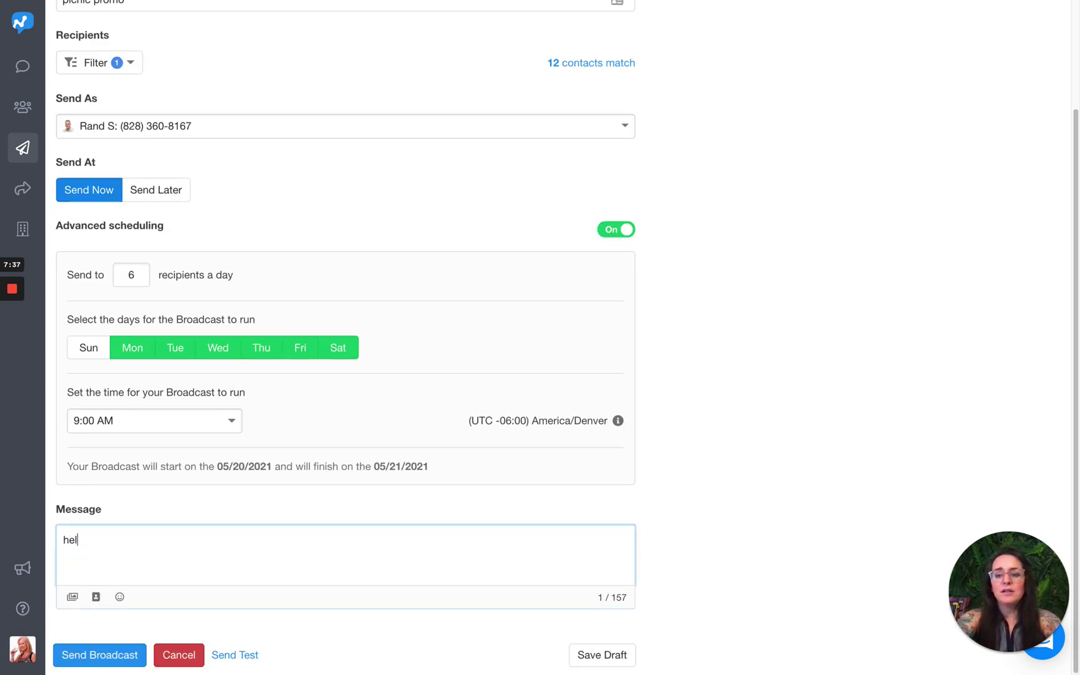
text(lo, ready to chat about planning the company picnic?)
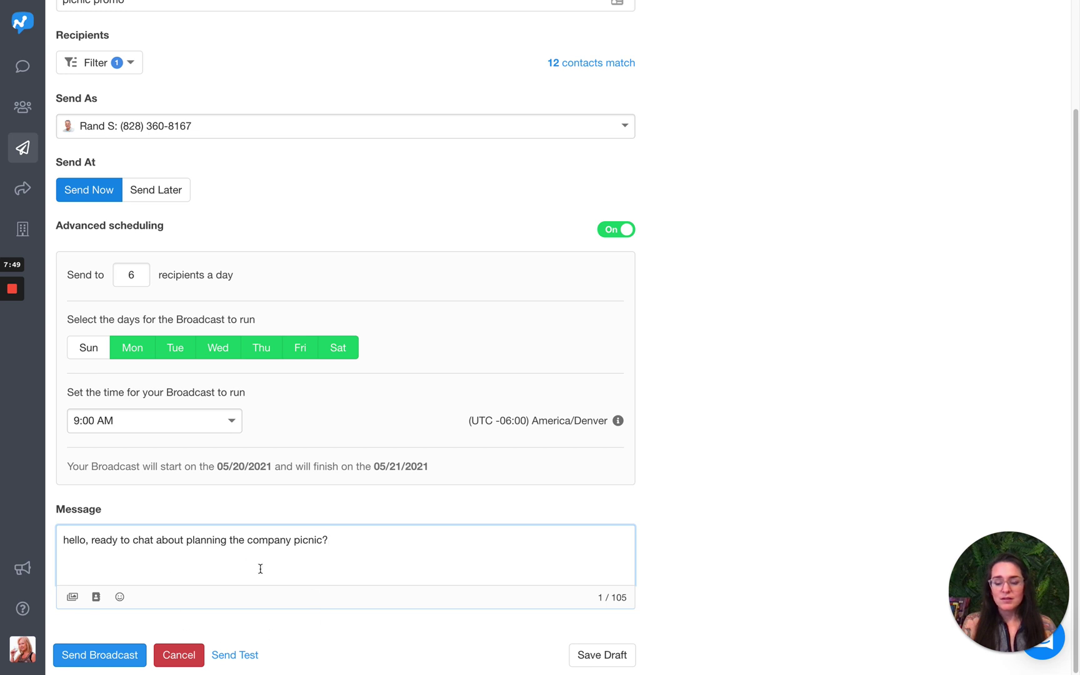
click(244, 665)
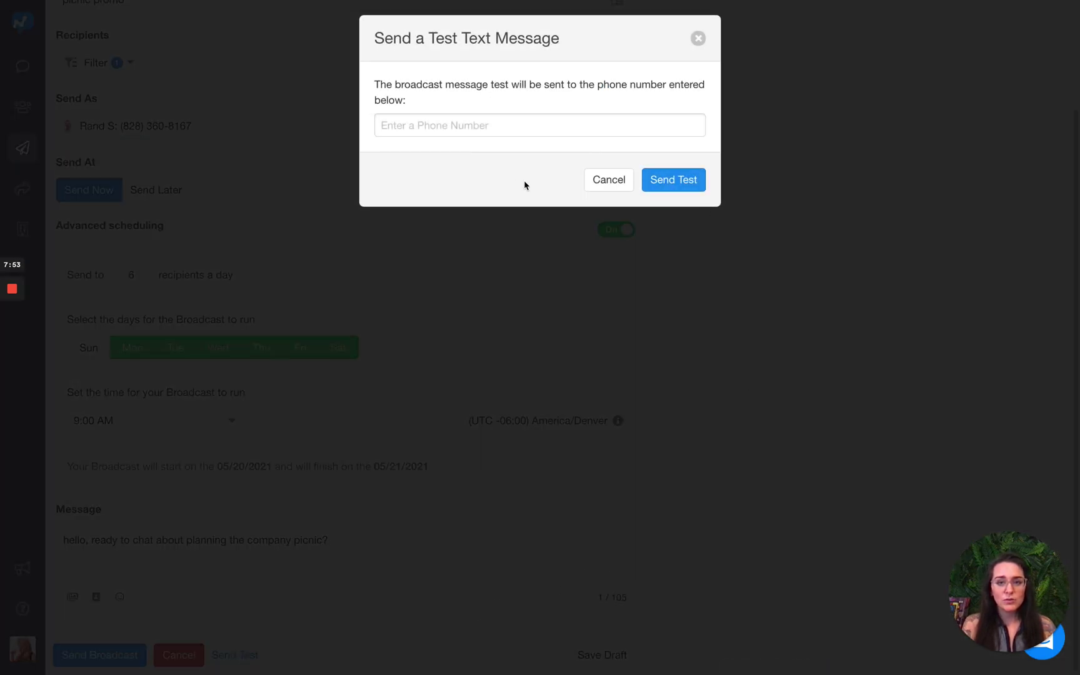
click(697, 39)
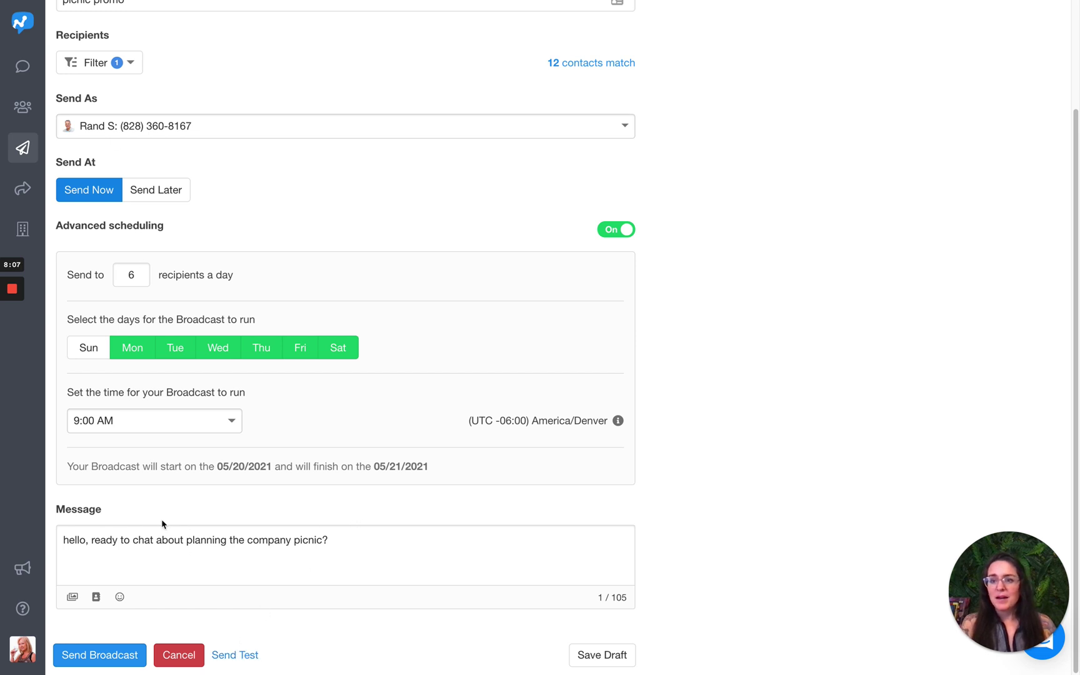
Send the 'picnic promo' broadcast now to its 12 contacts.
click(104, 656)
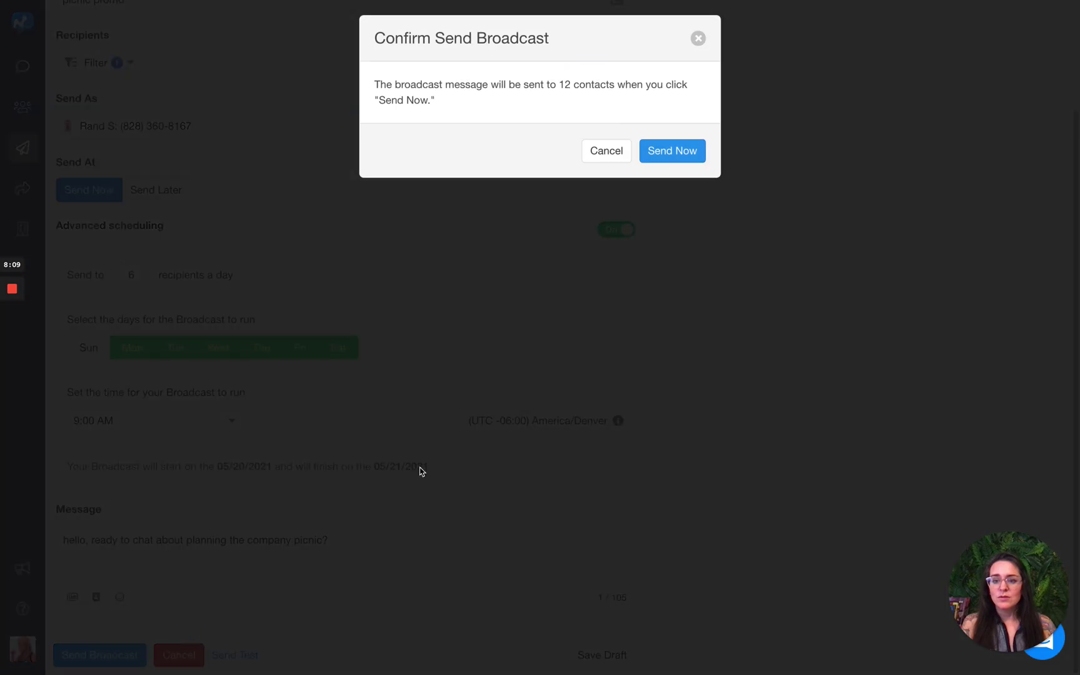
click(673, 151)
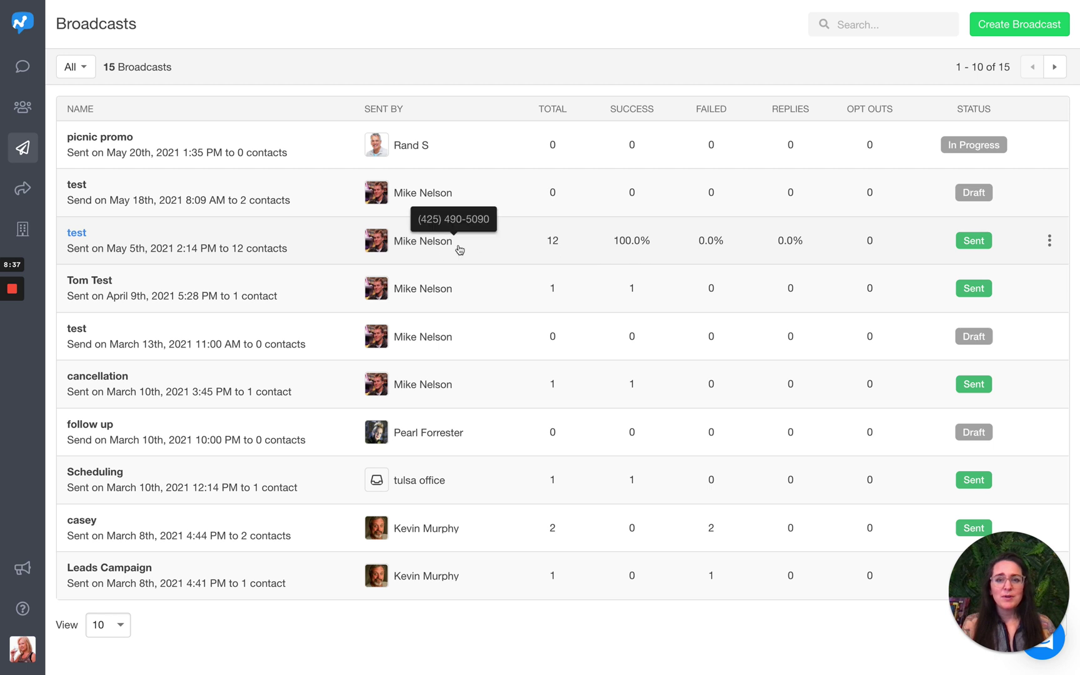
Open the 'test' broadcast, list its Success then Failed recipients, and return to its 12/12-delivered overview.
click(83, 235)
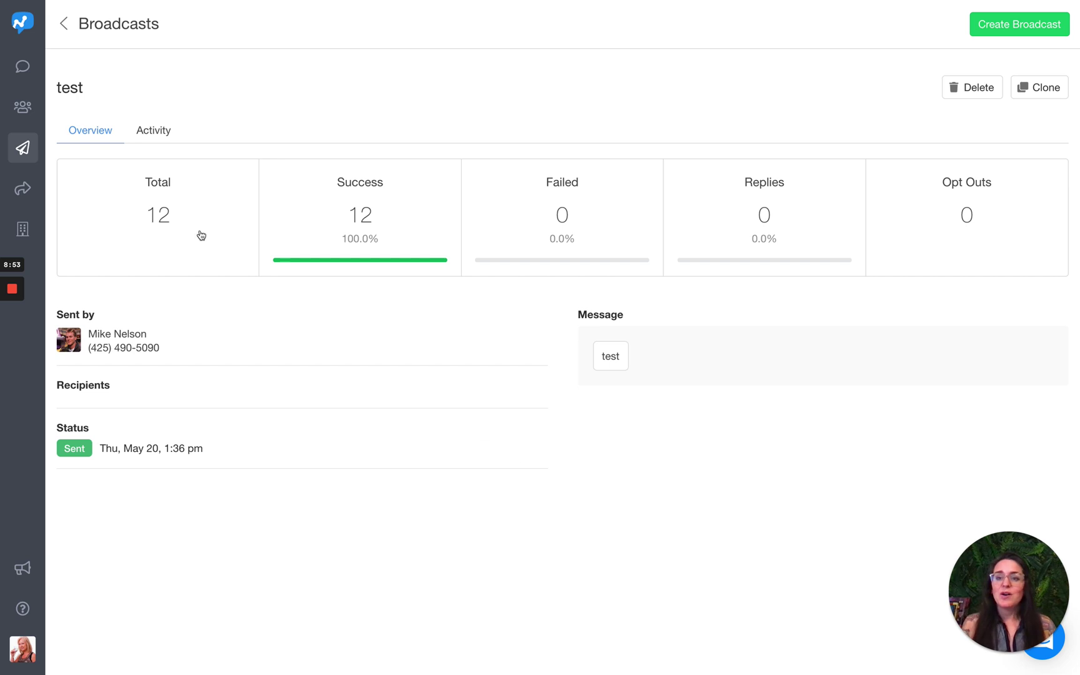
click(380, 232)
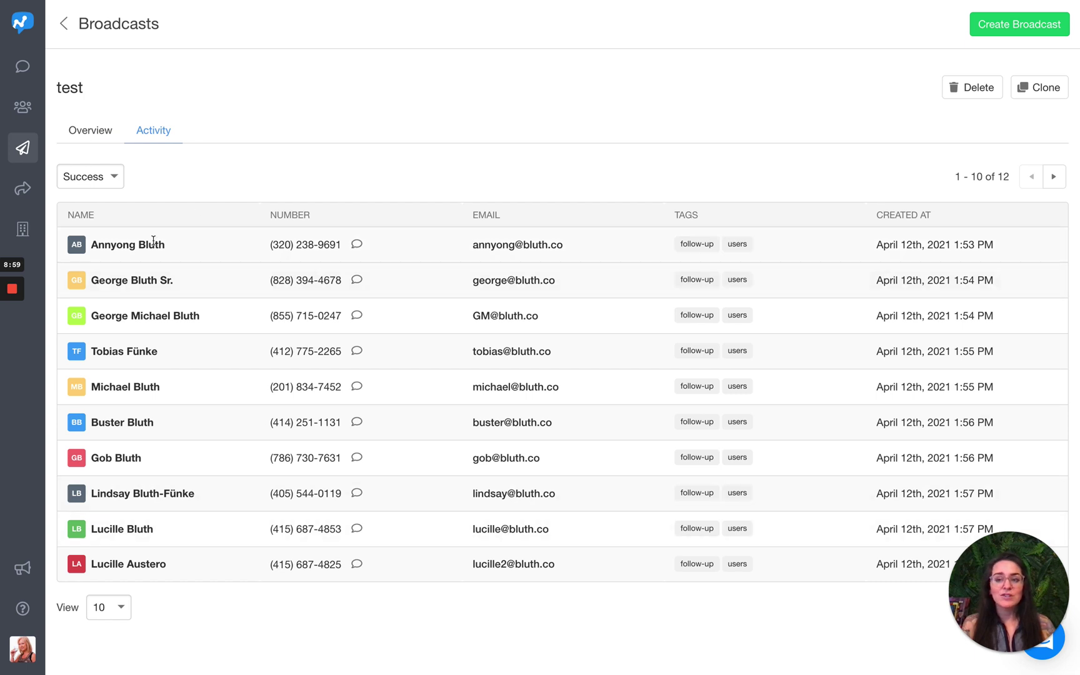
click(114, 177)
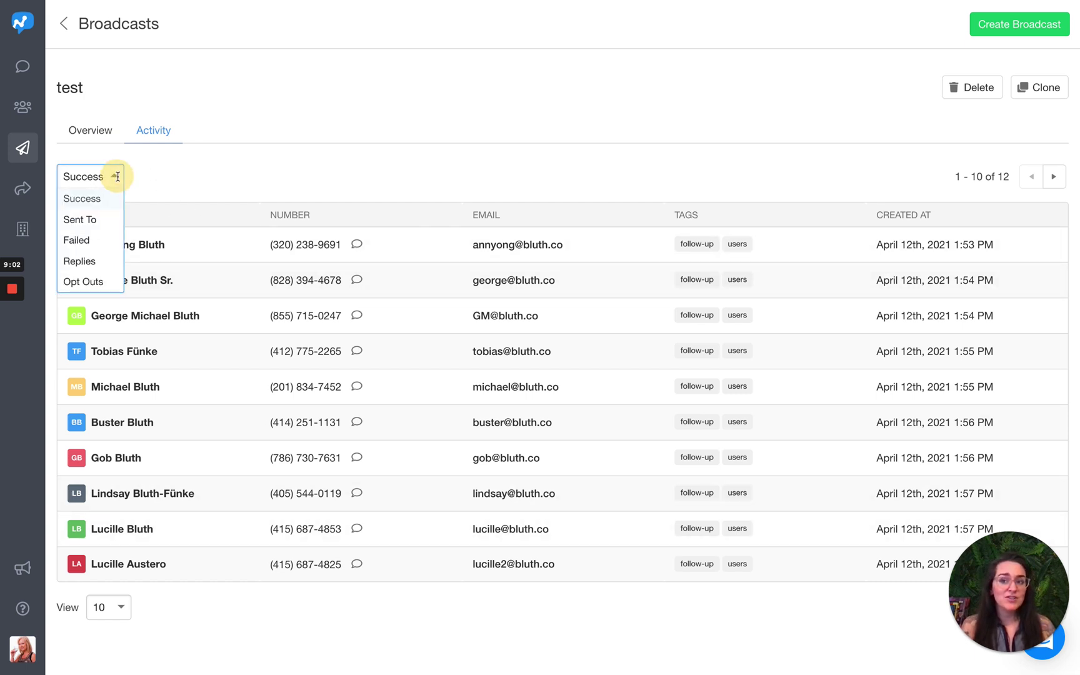
click(97, 240)
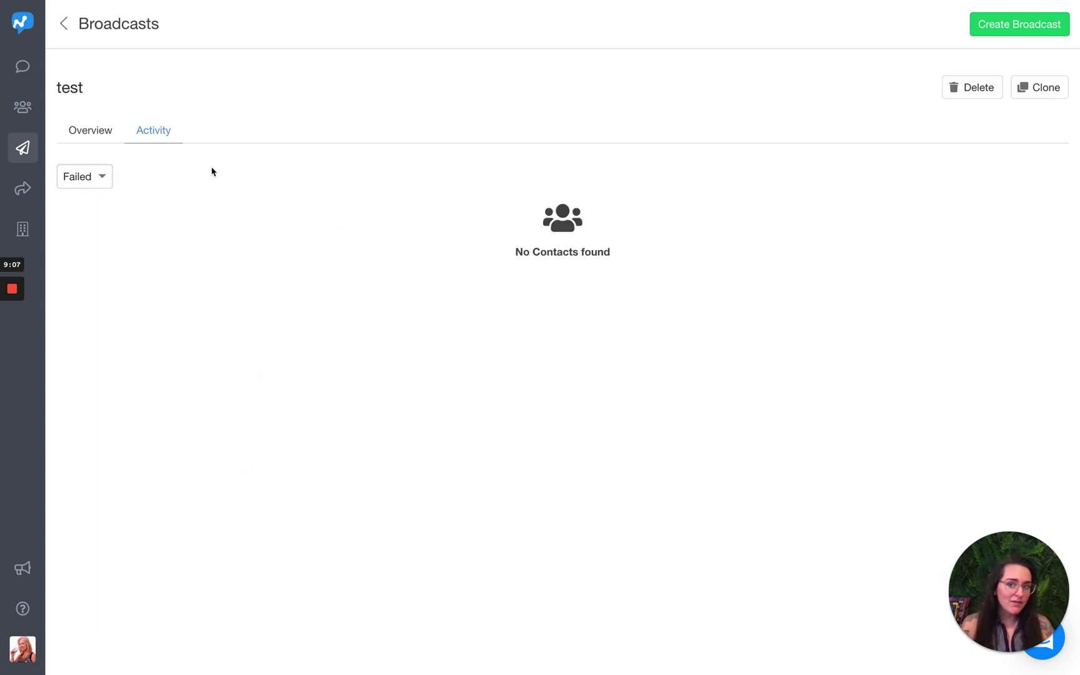
click(95, 180)
click(97, 198)
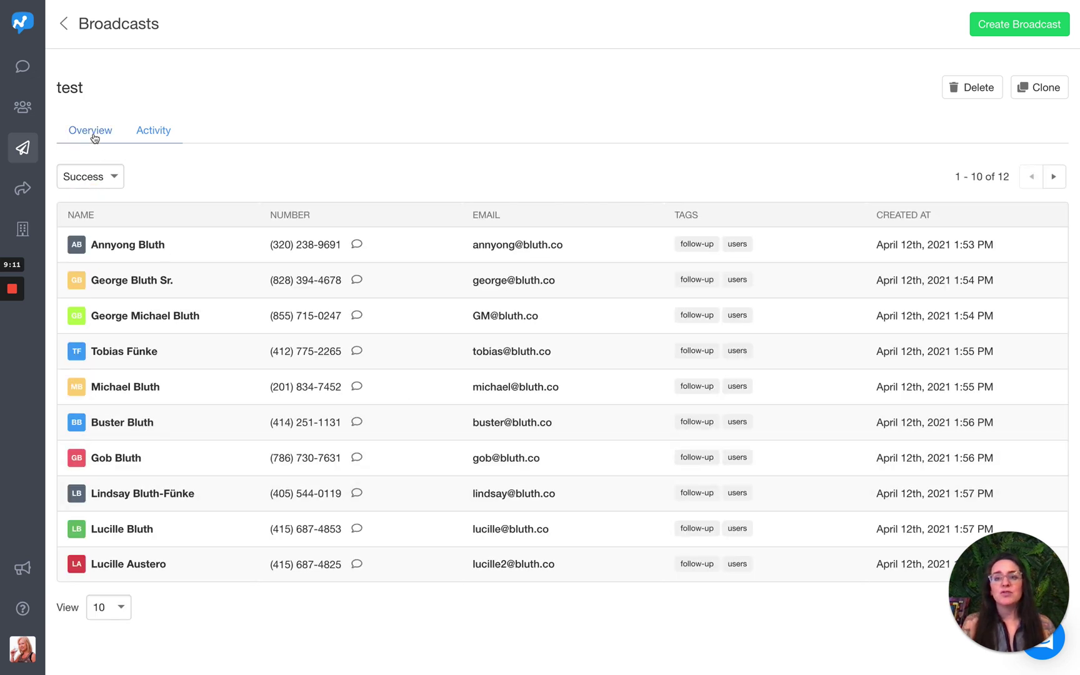
click(95, 138)
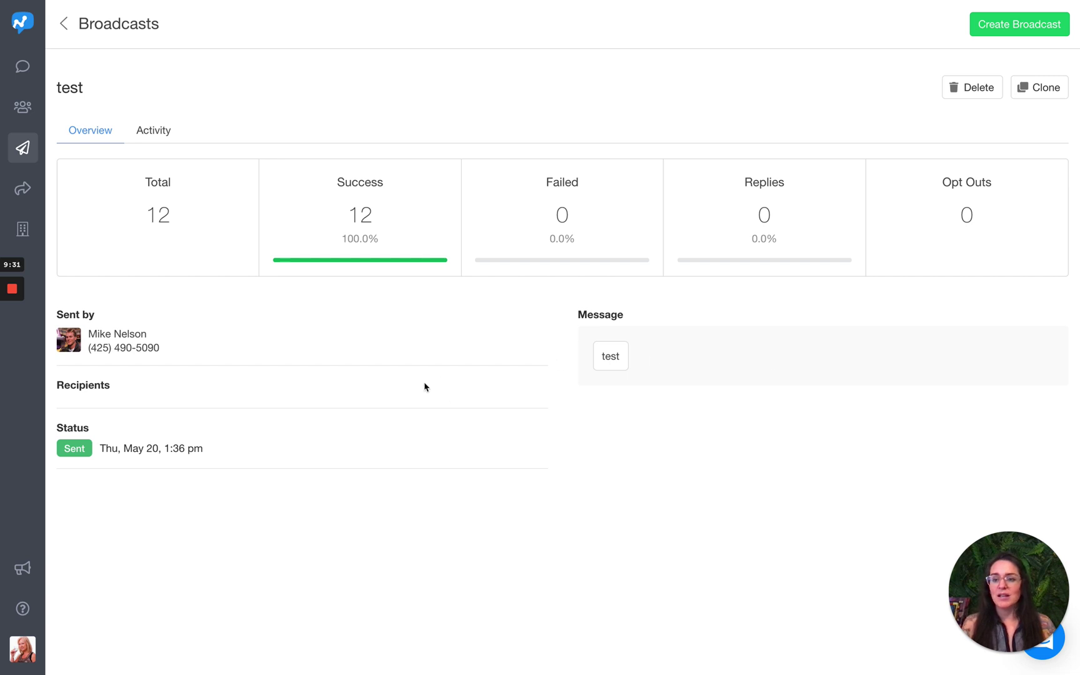
Open the 'casey' broadcast from the list, view its 2 failed recipients, then return to its overview.
click(22, 156)
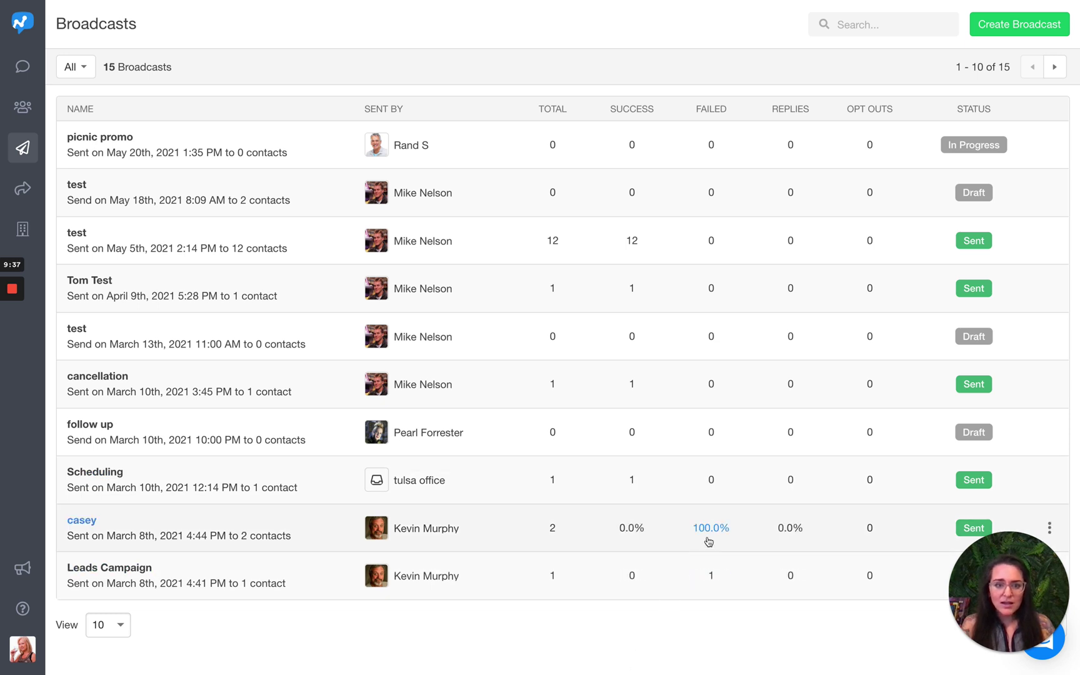
click(73, 520)
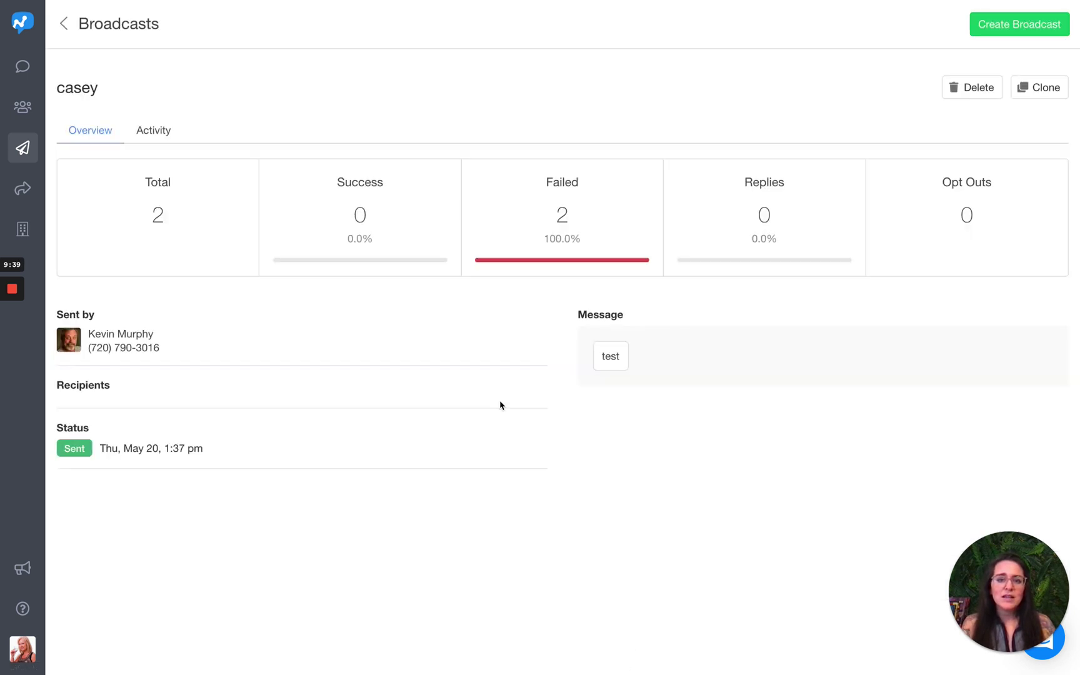
click(545, 222)
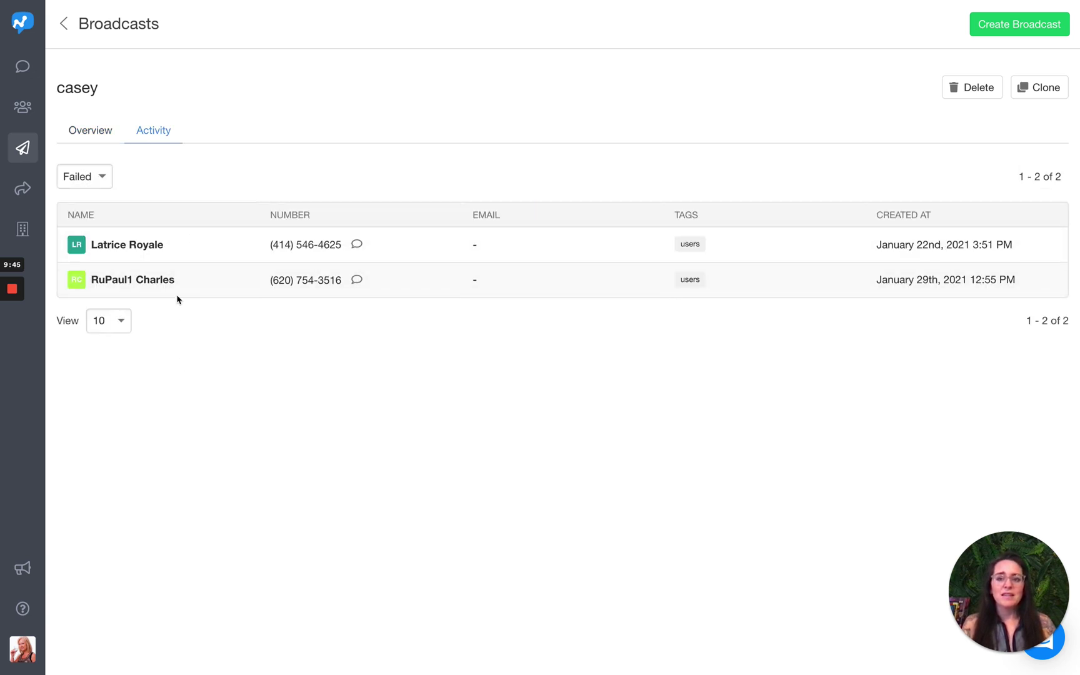
click(91, 135)
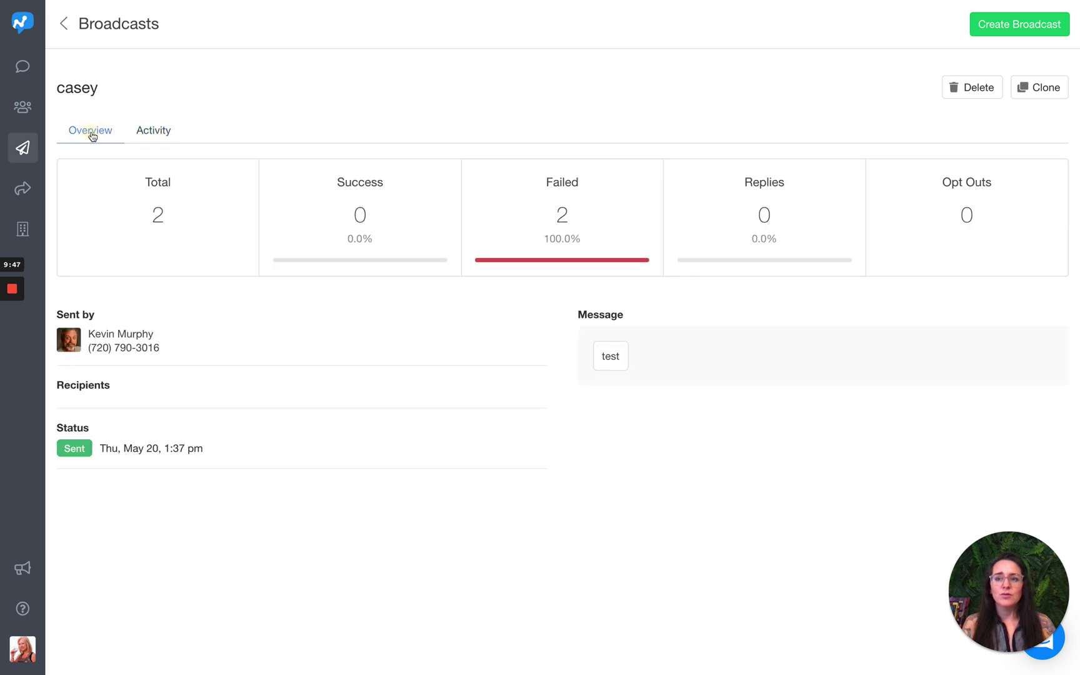